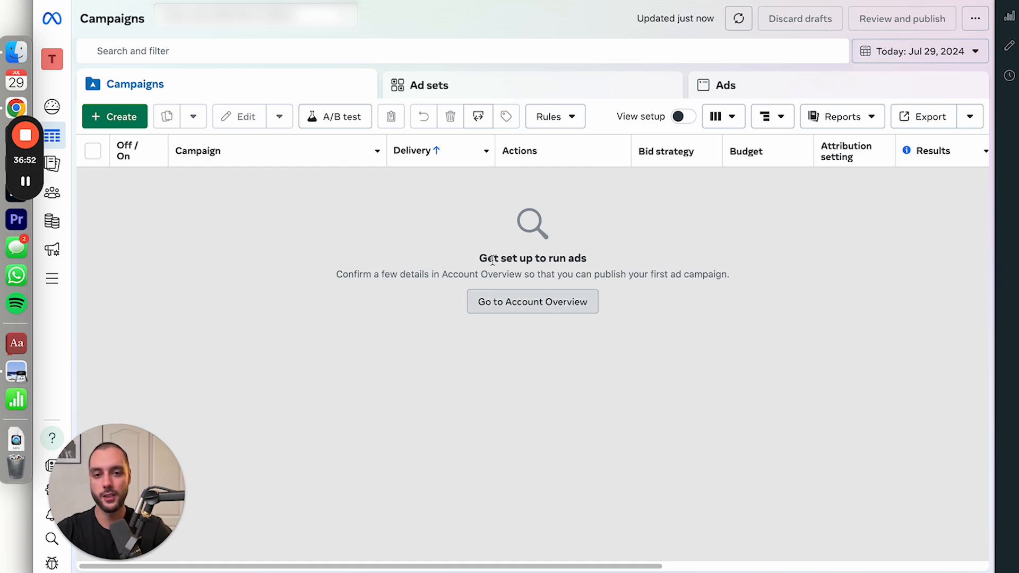
Open Events Manager from the full list of Meta business tools
{"action": "mouse_move", "coordinate": [52, 107]}
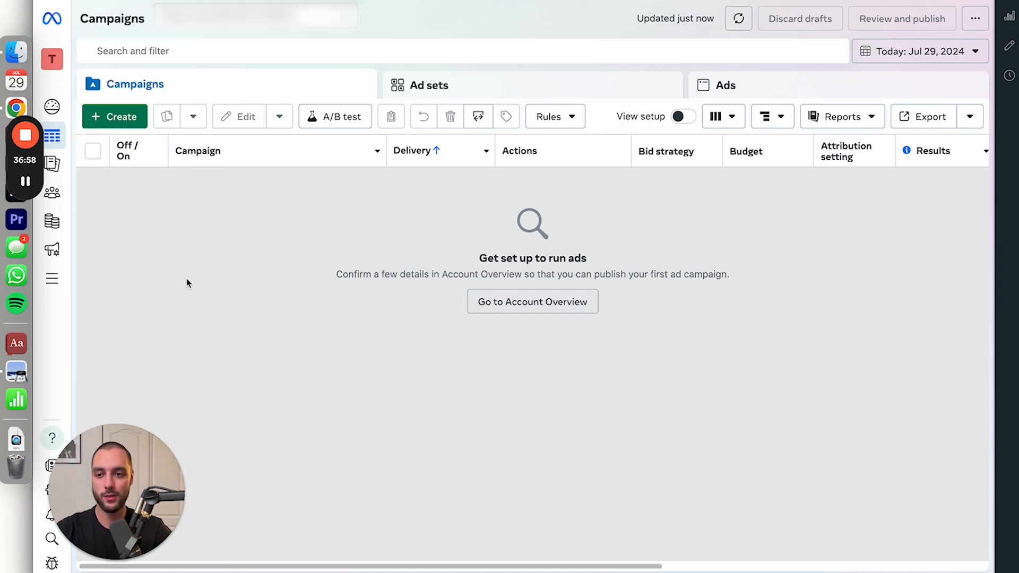
{"action": "left_click", "coordinate": [64, 286]}
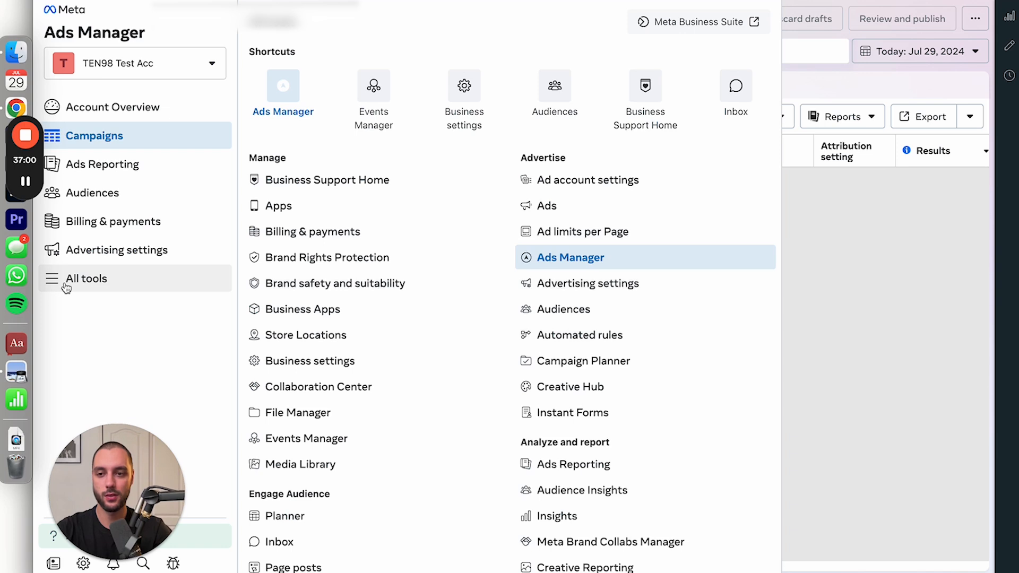
{"action": "left_click", "coordinate": [370, 104]}
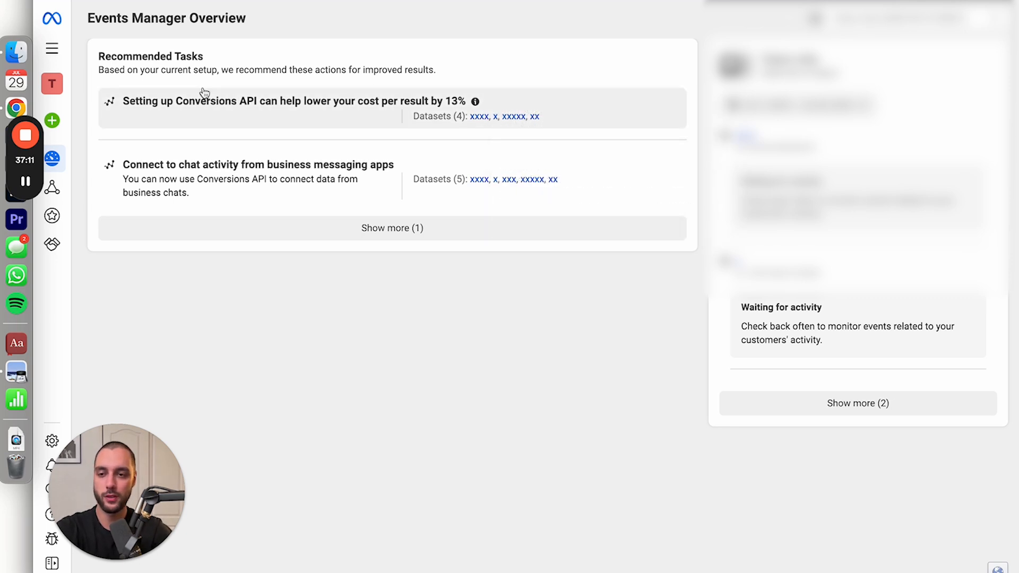
Start connecting a new data source of the Web type
{"action": "mouse_move", "coordinate": [61, 126]}
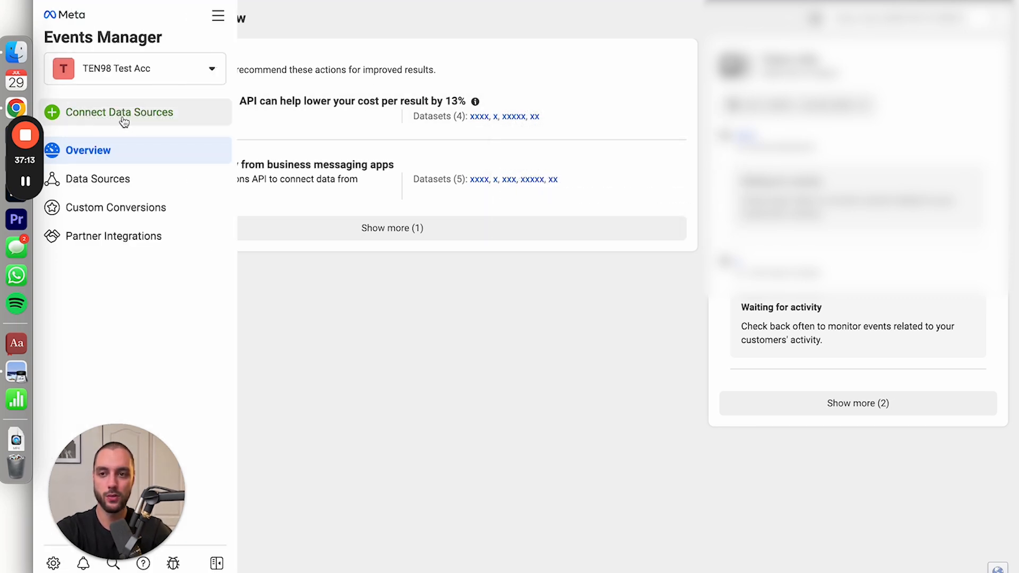
{"action": "left_click", "coordinate": [153, 114]}
{"action": "left_click", "coordinate": [345, 180]}
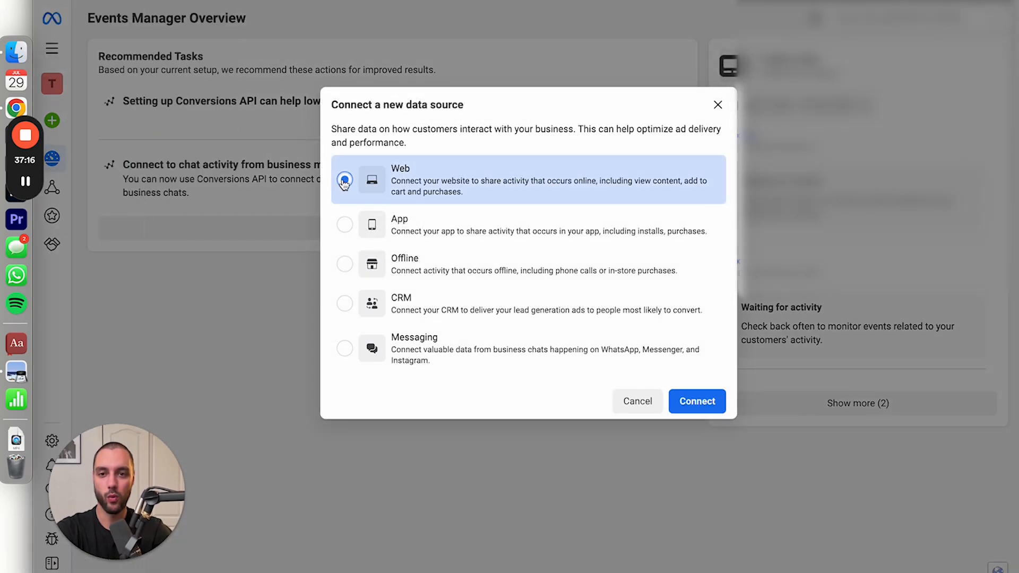
{"action": "left_click", "coordinate": [714, 403]}
Create a new dataset named "TEN98 Wordpress"
{"action": "left_click", "coordinate": [484, 222]}
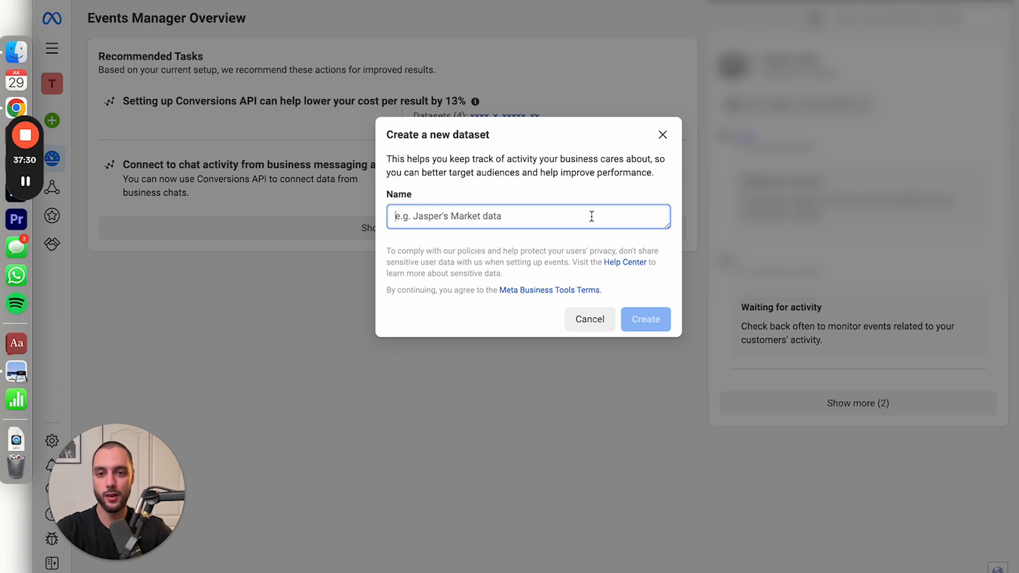
{"action": "type", "text": "TEN98"}
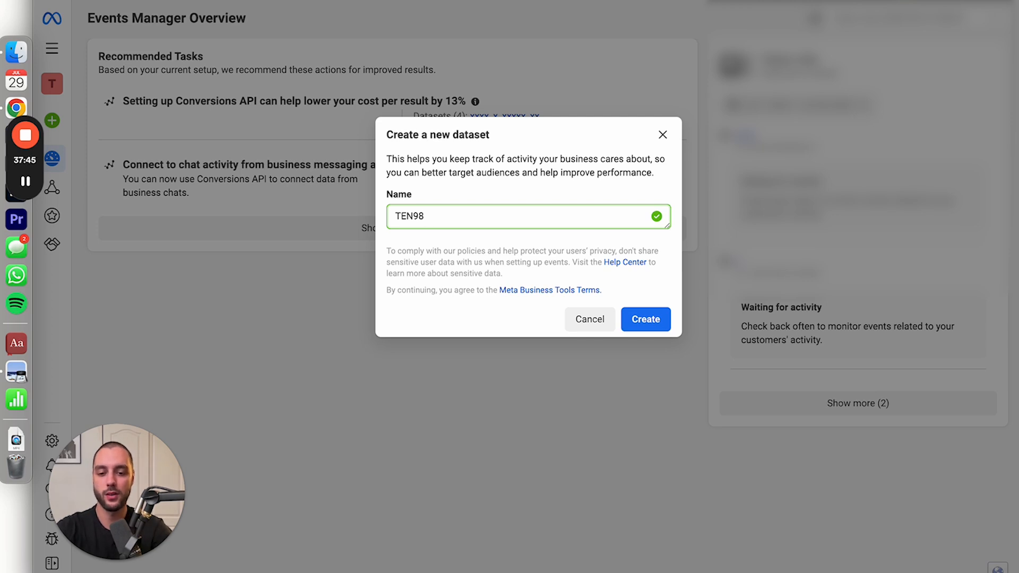
{"action": "type", "text": "Wordpress"}
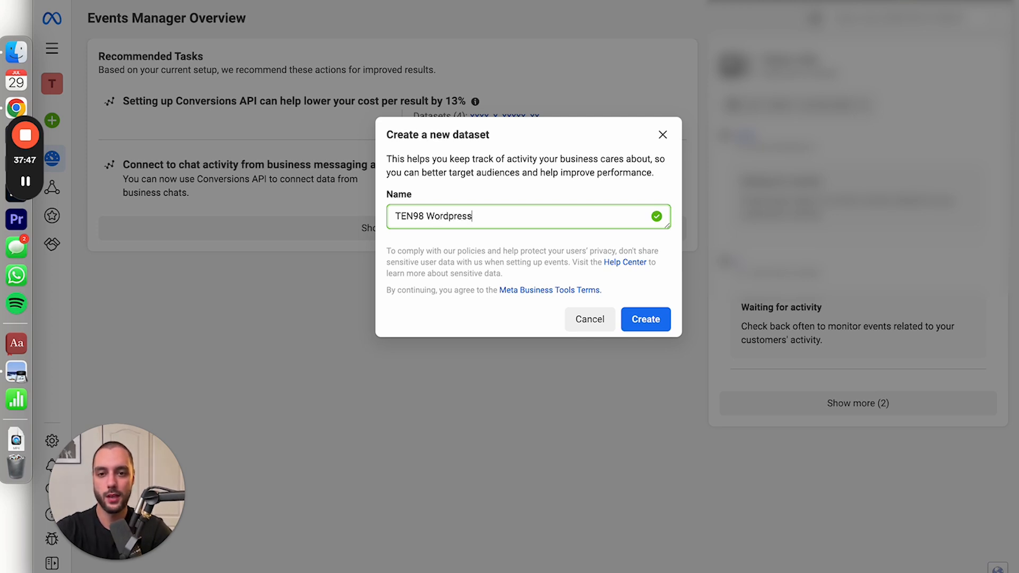
{"action": "left_click", "coordinate": [650, 320]}
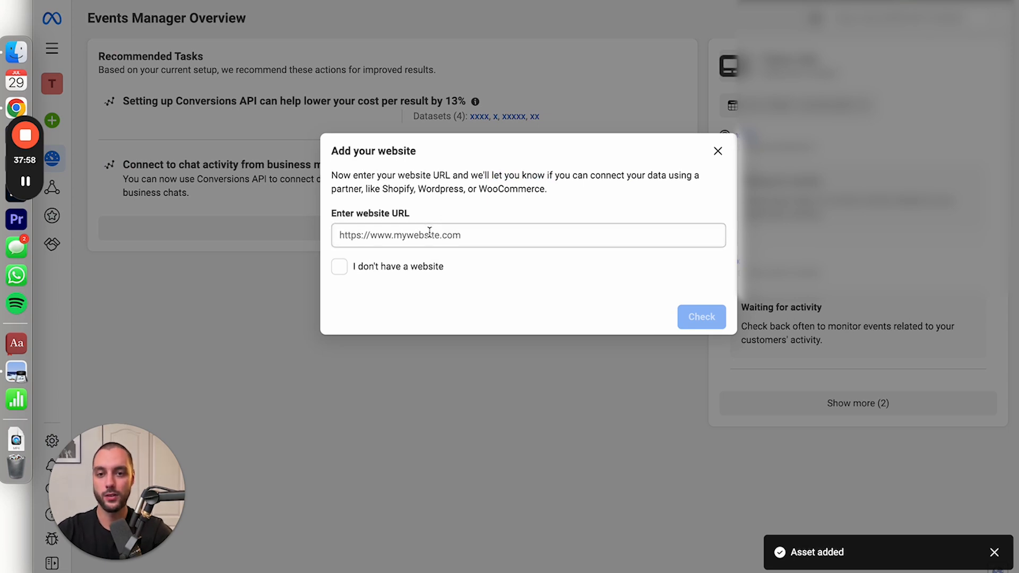
Skip the website URL by declaring that there is no website, and choose the Do it yourself setup
{"action": "left_click", "coordinate": [392, 269]}
{"action": "left_click", "coordinate": [711, 323]}
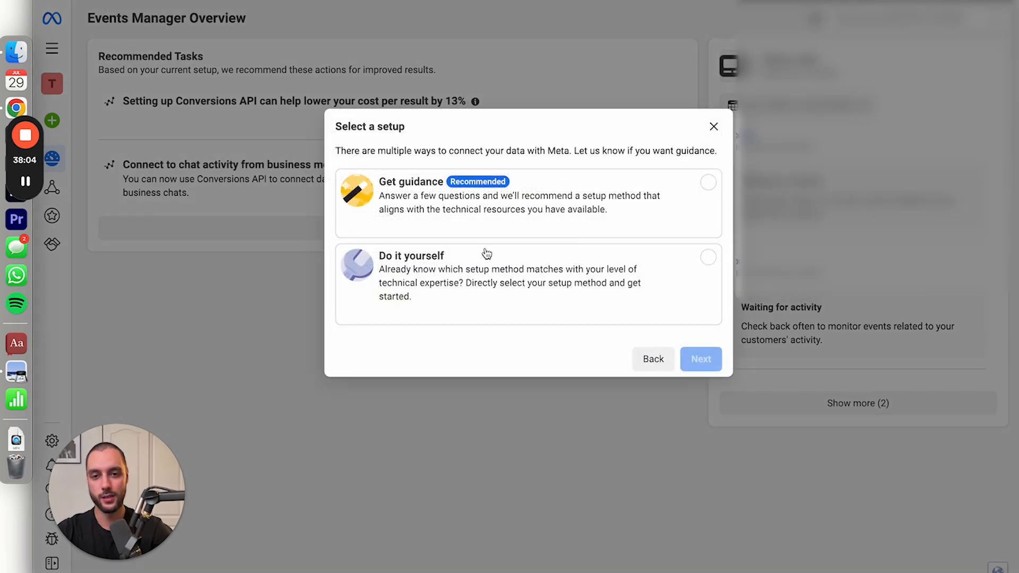
{"action": "left_click", "coordinate": [413, 275]}
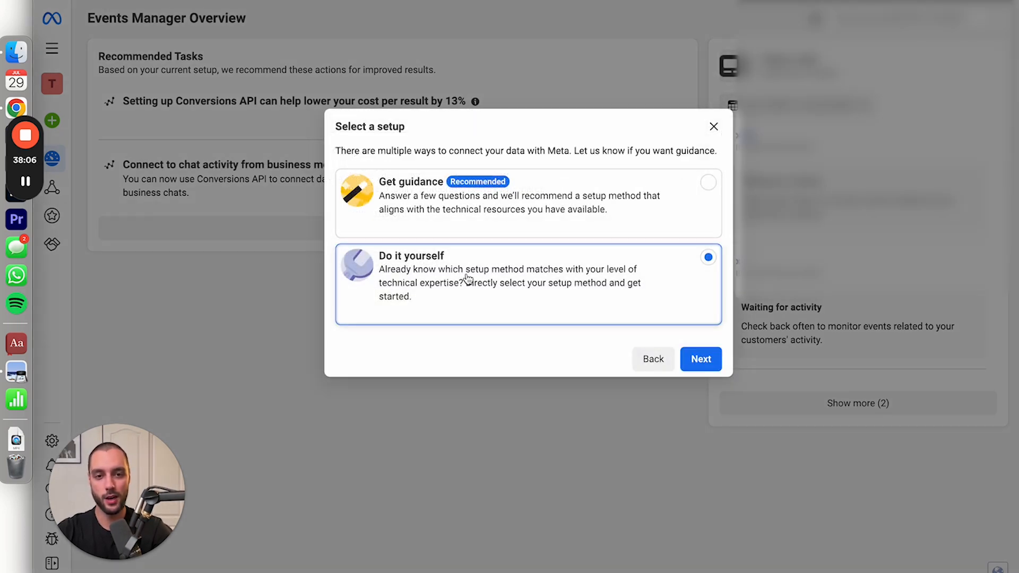
{"action": "left_click", "coordinate": [701, 359]}
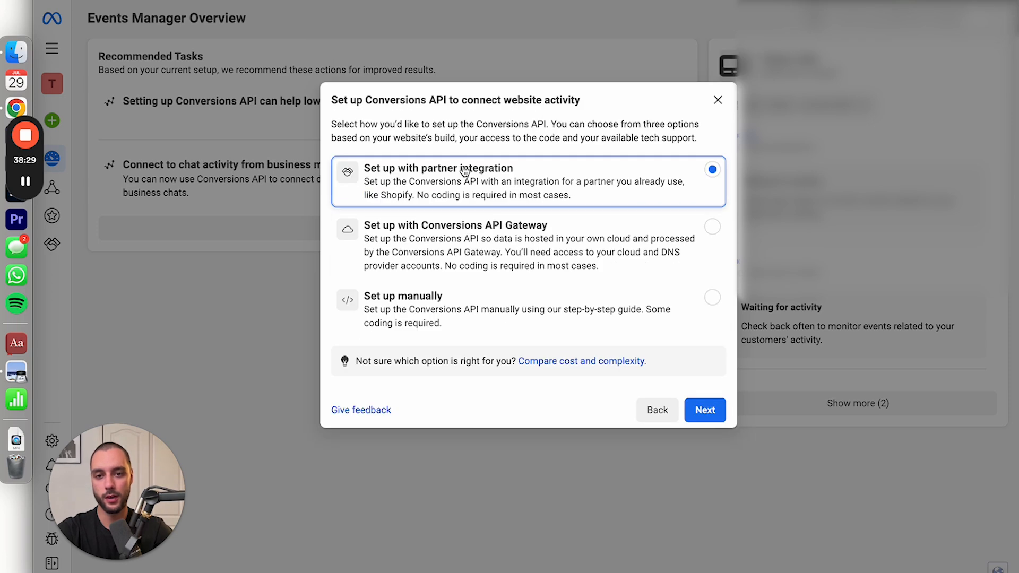
Choose the manual Conversions API setup and proceed past the implementation overview to the event selection
{"action": "left_click", "coordinate": [372, 299]}
{"action": "left_click", "coordinate": [696, 409]}
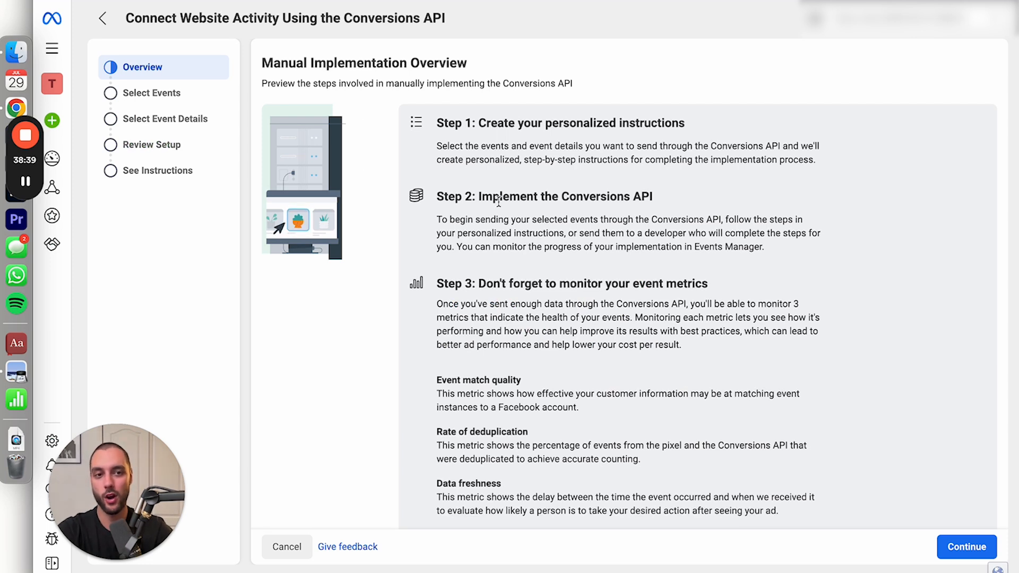
{"action": "left_click", "coordinate": [967, 547]}
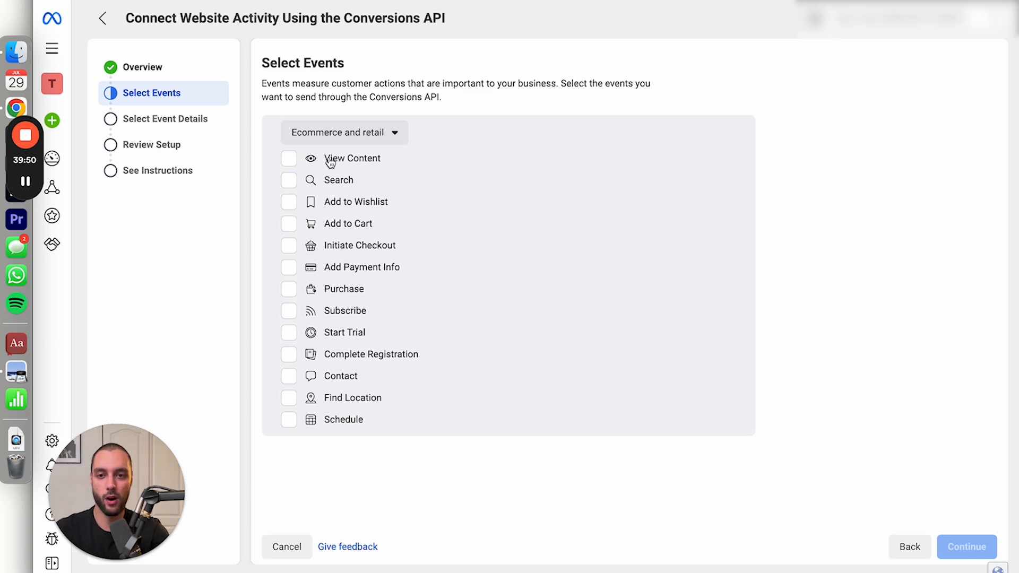
Select the View Content, Contact and Complete Registration events to send through the Conversions API, and continue to their details
{"action": "left_click", "coordinate": [287, 159]}
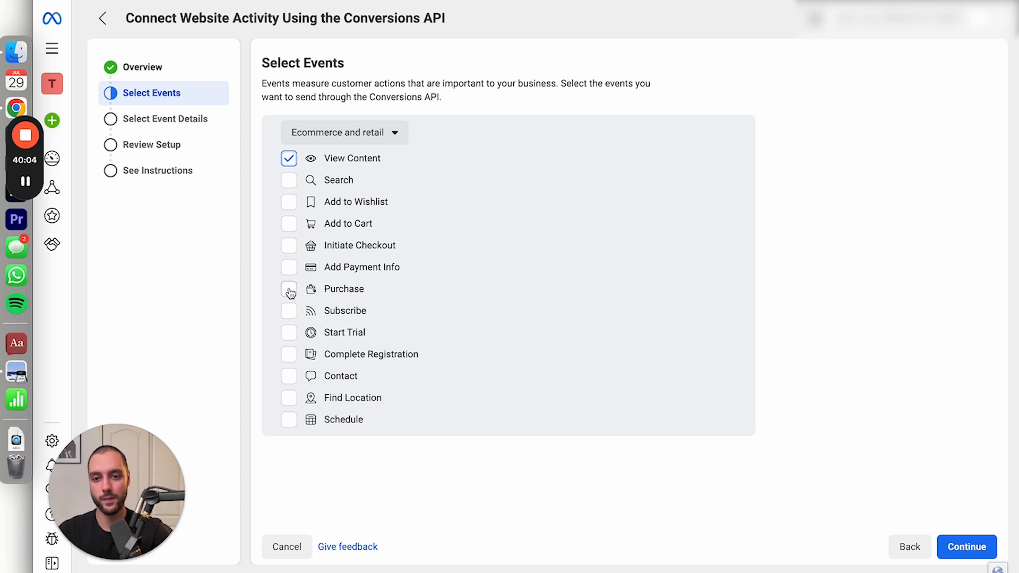
{"action": "left_click", "coordinate": [293, 377]}
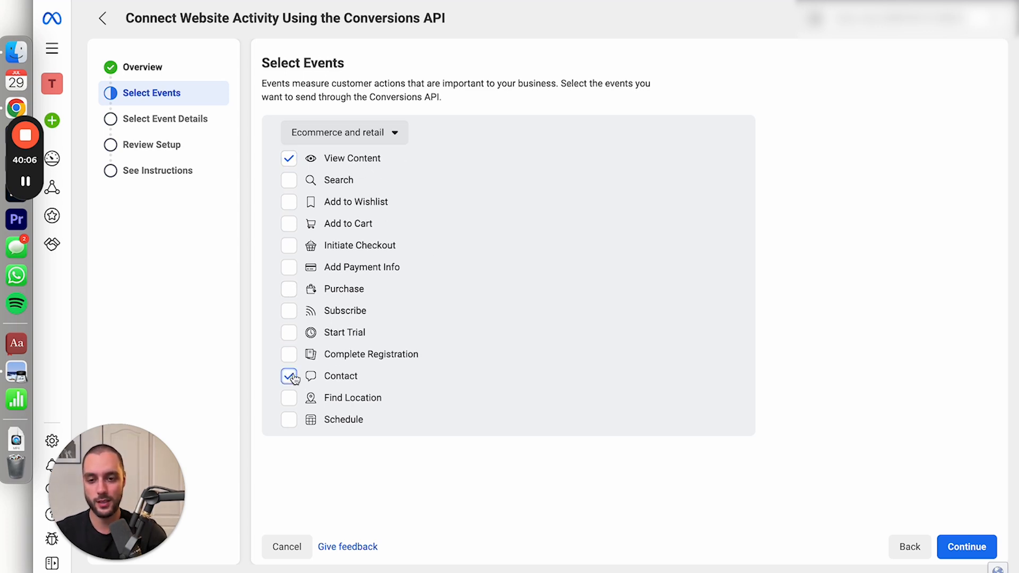
{"action": "left_click", "coordinate": [368, 355]}
{"action": "left_click", "coordinate": [960, 545]}
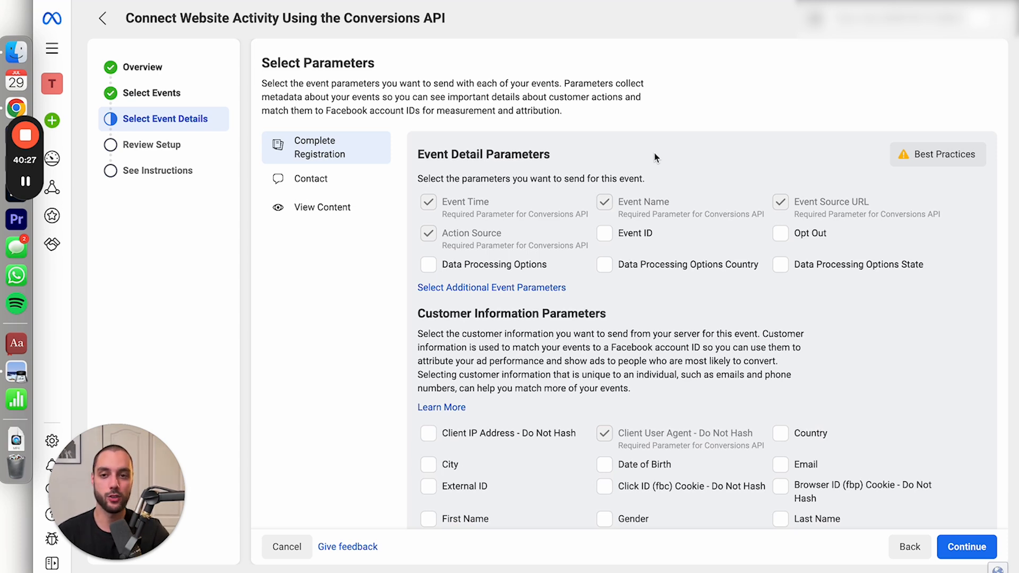
For Complete Registration, include Event ID, Opt Out, Data Processing Options, Data Processing Options Country and Data Processing Options State
{"action": "scroll", "coordinate": [656, 158], "scroll_direction": "down", "scroll_amount": 3}
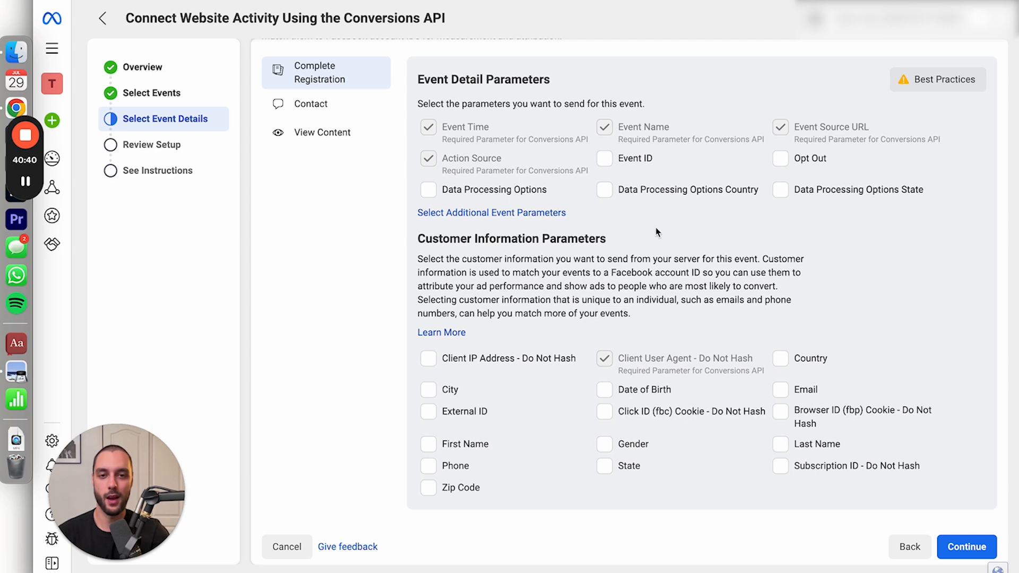
{"action": "scroll", "coordinate": [627, 222], "scroll_direction": "up", "scroll_amount": 1}
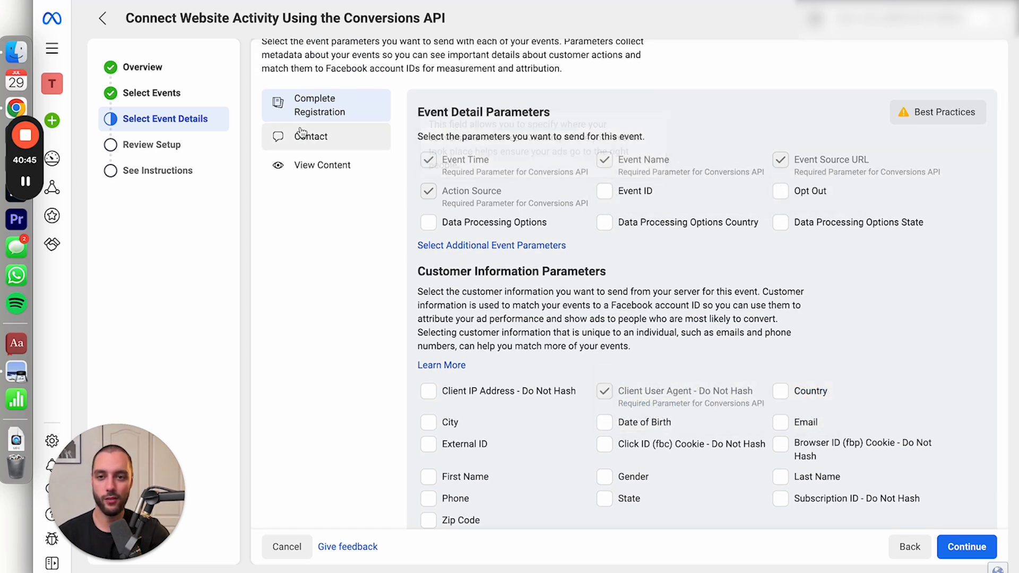
{"action": "scroll", "coordinate": [596, 187], "scroll_direction": "down", "scroll_amount": 1}
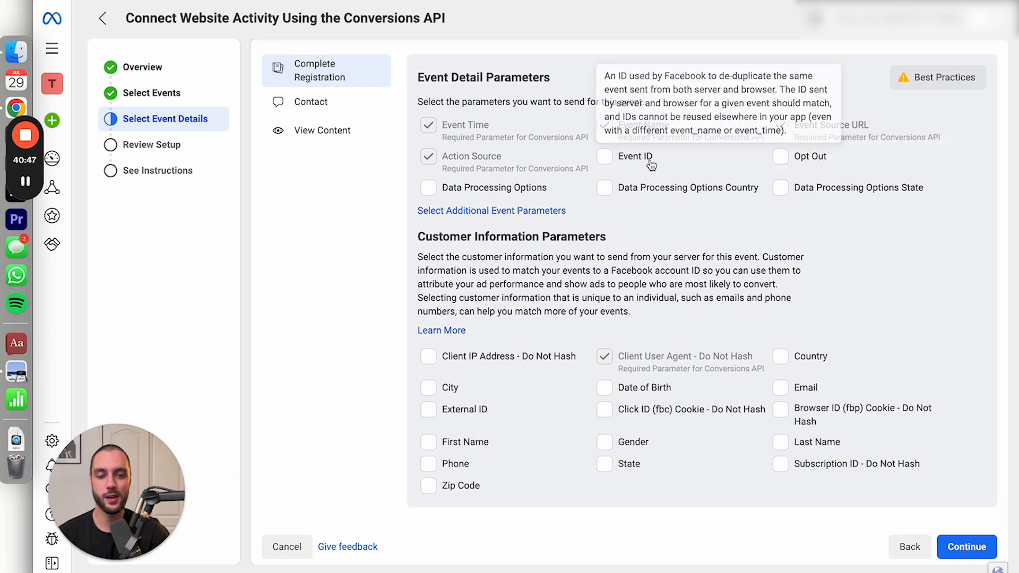
{"action": "left_click", "coordinate": [605, 156]}
{"action": "left_click", "coordinate": [780, 156]}
{"action": "left_click", "coordinate": [781, 190]}
{"action": "left_click", "coordinate": [605, 188]}
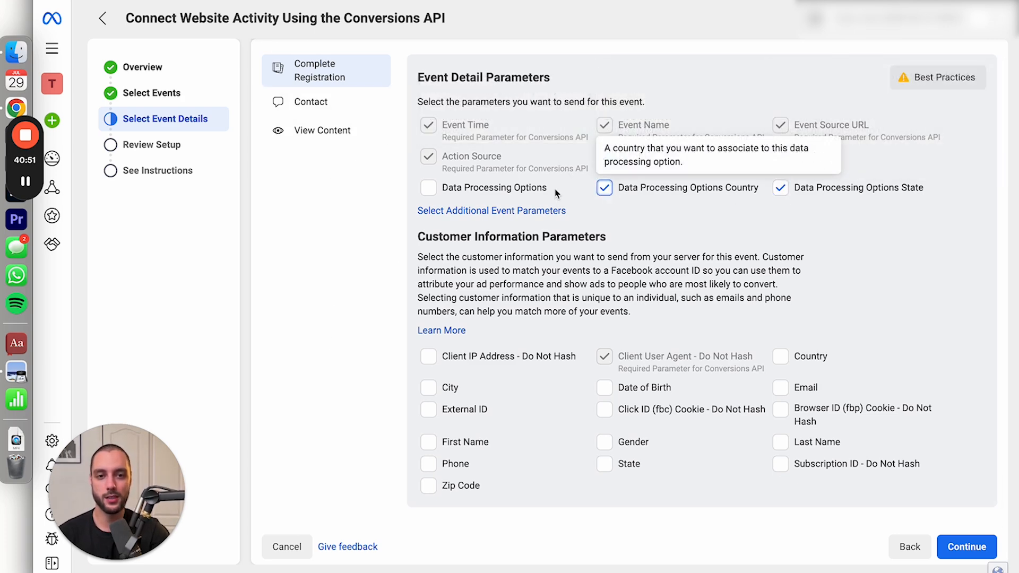
{"action": "left_click", "coordinate": [428, 188]}
Include all customer information parameters, complete the same parameter selection for Contact and View Content, and continue to the setup review
{"action": "left_click", "coordinate": [429, 357]}
{"action": "left_click", "coordinate": [428, 387]}
{"action": "left_click", "coordinate": [428, 409]}
{"action": "left_click", "coordinate": [429, 441]}
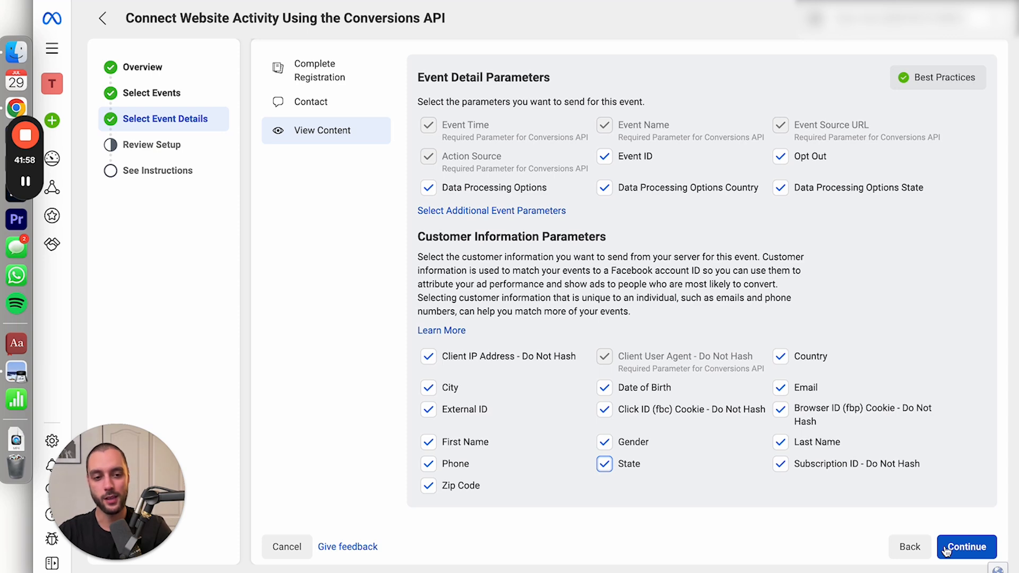
{"action": "left_click", "coordinate": [944, 551]}
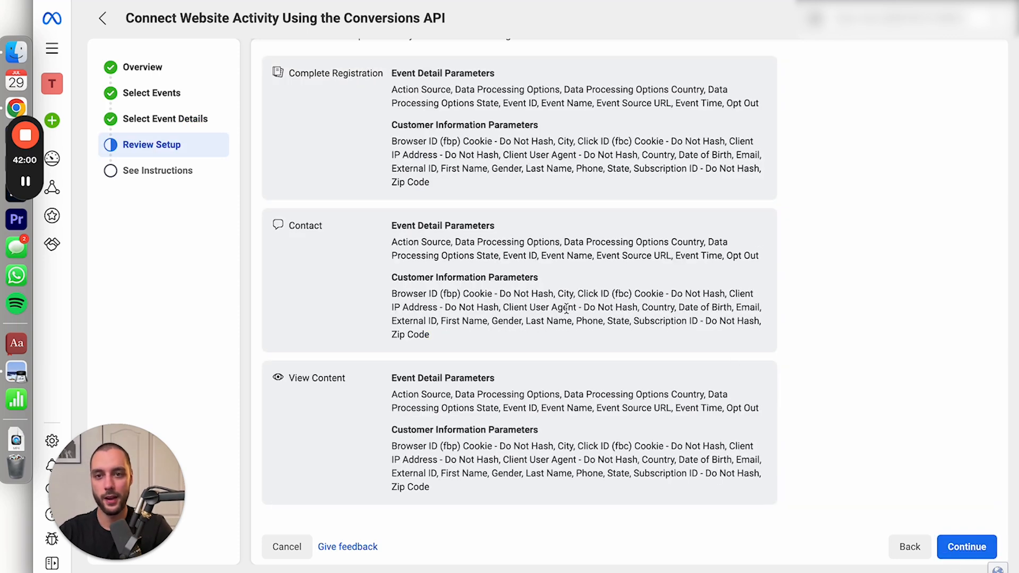
Review the parameters chosen for the three events and finish the manual Conversions API setup
{"action": "scroll", "coordinate": [566, 309], "scroll_direction": "up", "scroll_amount": 1}
{"action": "scroll", "coordinate": [566, 309], "scroll_direction": "down", "scroll_amount": 1}
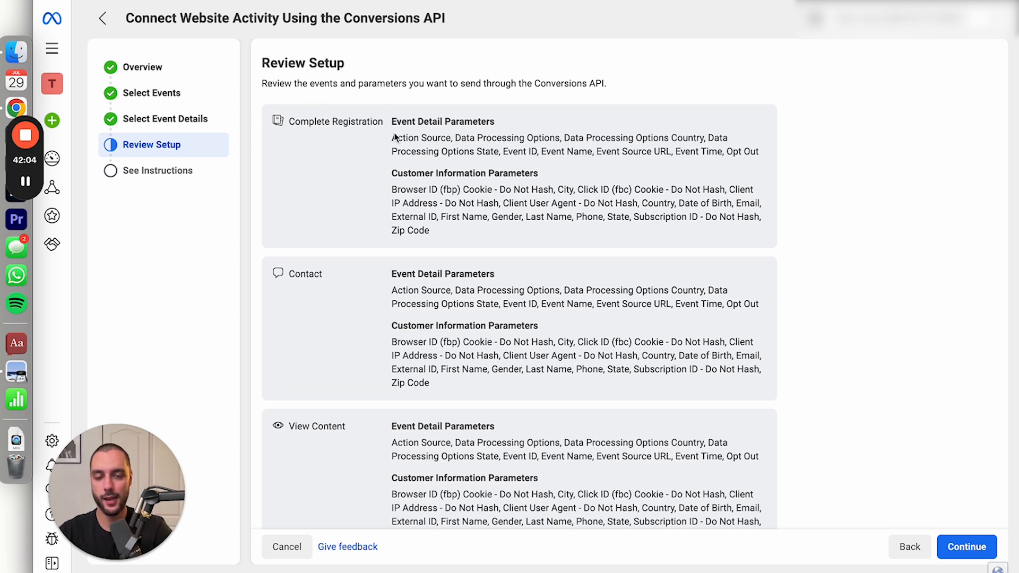
{"action": "scroll", "coordinate": [552, 180], "scroll_direction": "down", "scroll_amount": 2}
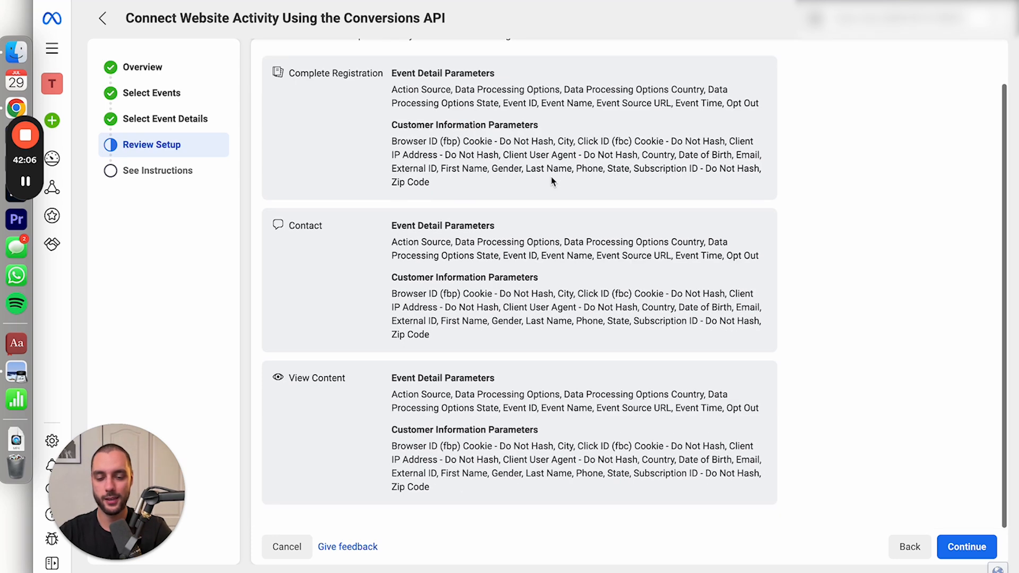
{"action": "left_click", "coordinate": [956, 549]}
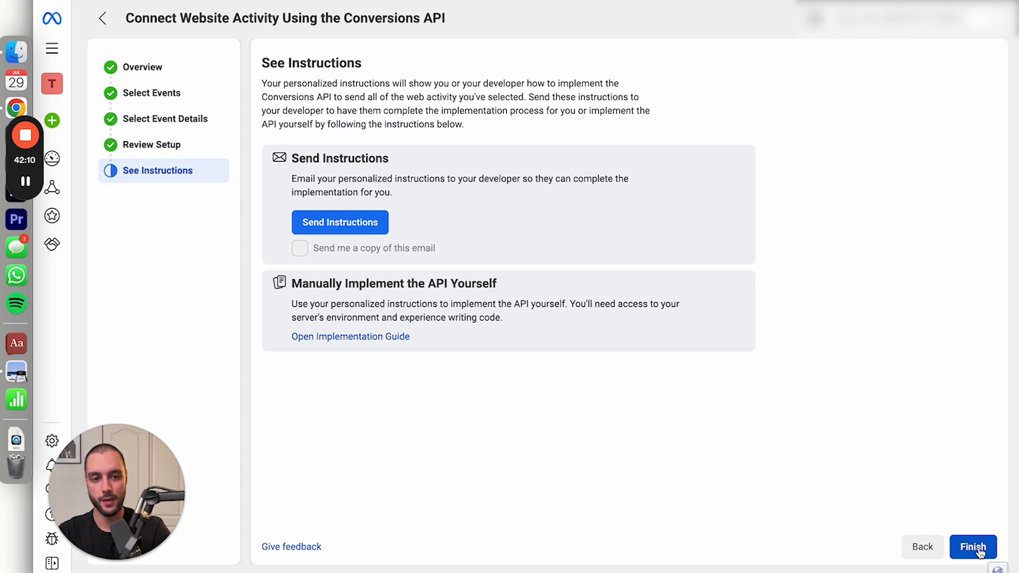
{"action": "left_click", "coordinate": [956, 549]}
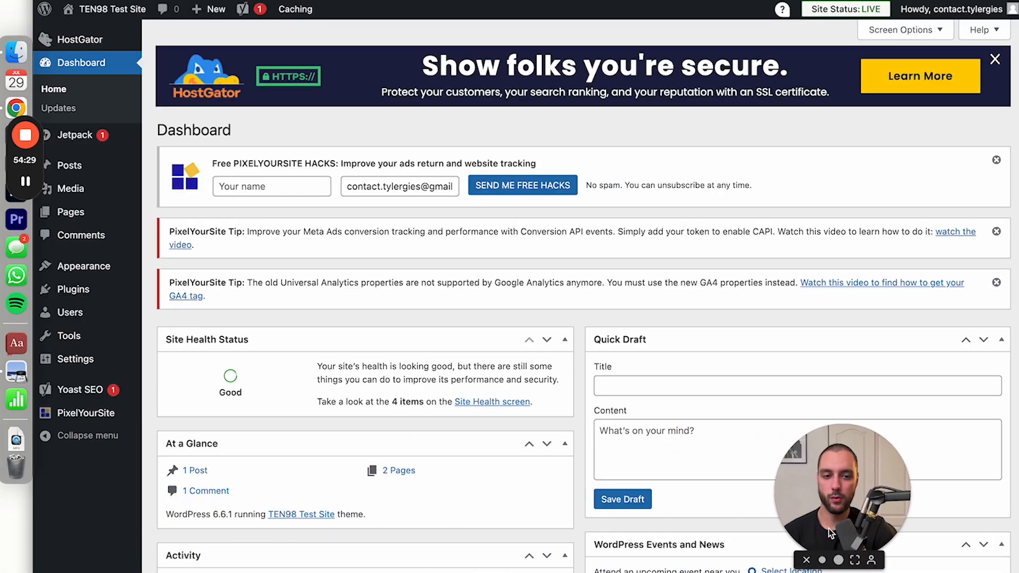
In the WordPress admin, search the plugins available to add for "pixel your site" and locate PixelYourSite
{"action": "left_click", "coordinate": [69, 294]}
{"action": "left_click", "coordinate": [243, 128]}
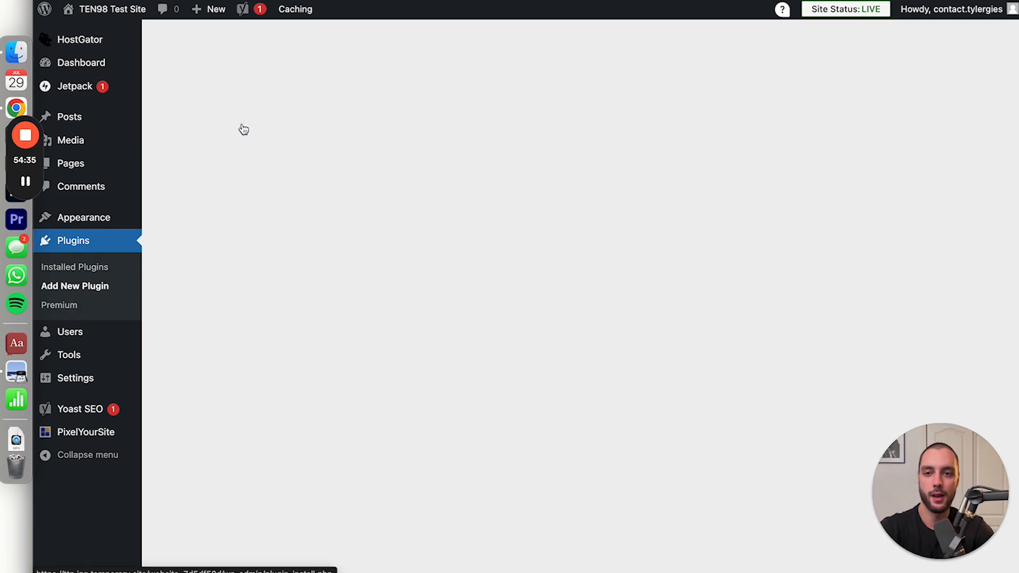
{"action": "left_click", "coordinate": [799, 332]}
{"action": "type", "text": "pixel your site"}
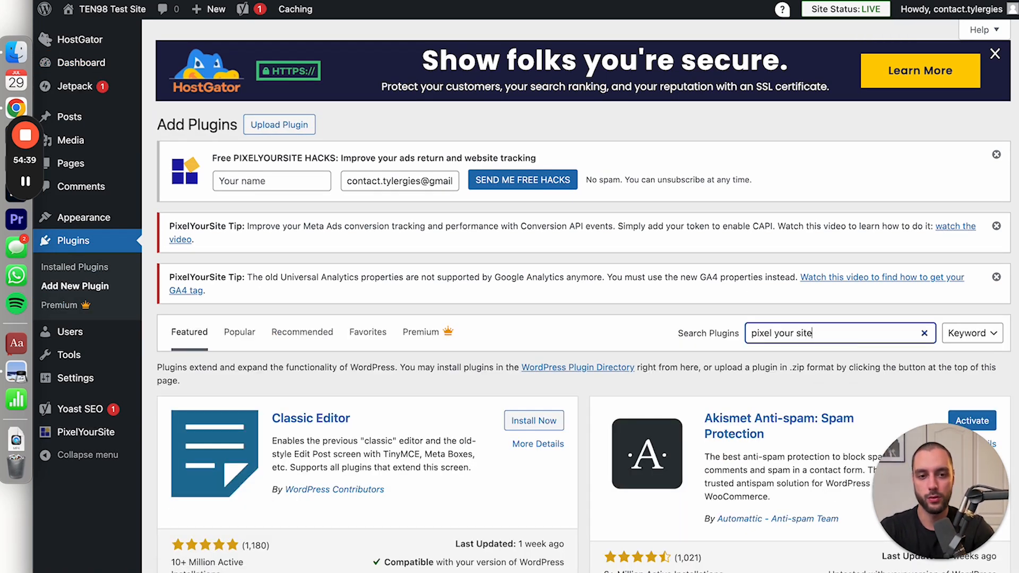
{"action": "scroll", "coordinate": [812, 308], "scroll_direction": "down", "scroll_amount": 10}
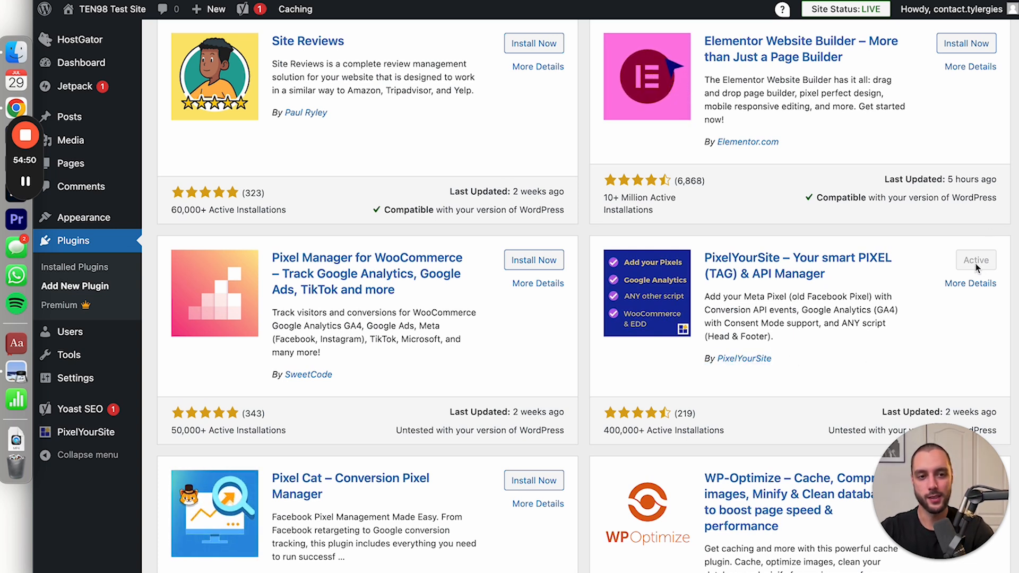
Open the PixelYourSite dashboard and expand the Meta Pixel settings to show the Conversion API options
{"action": "mouse_move", "coordinate": [89, 438]}
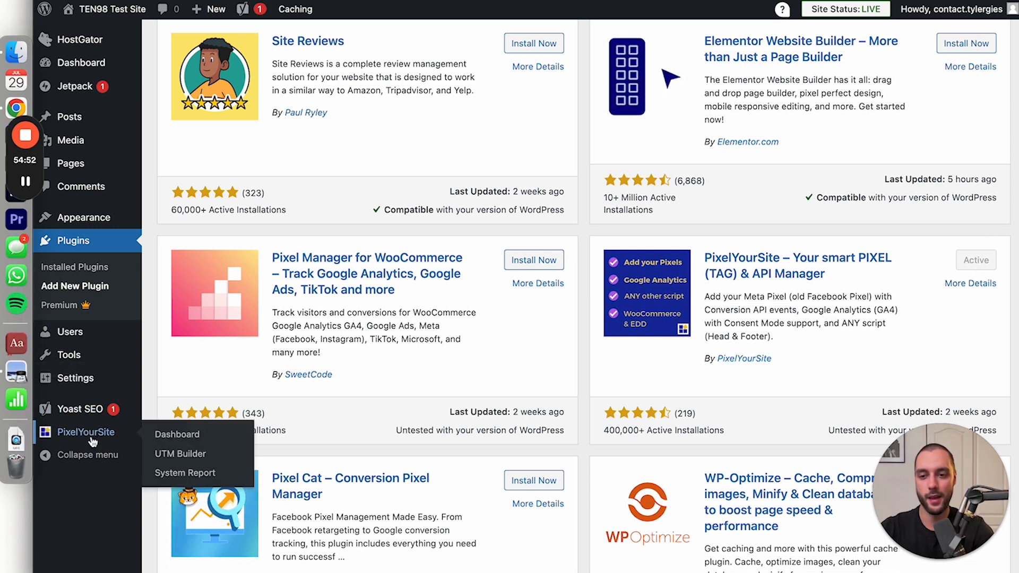
{"action": "left_click", "coordinate": [89, 440]}
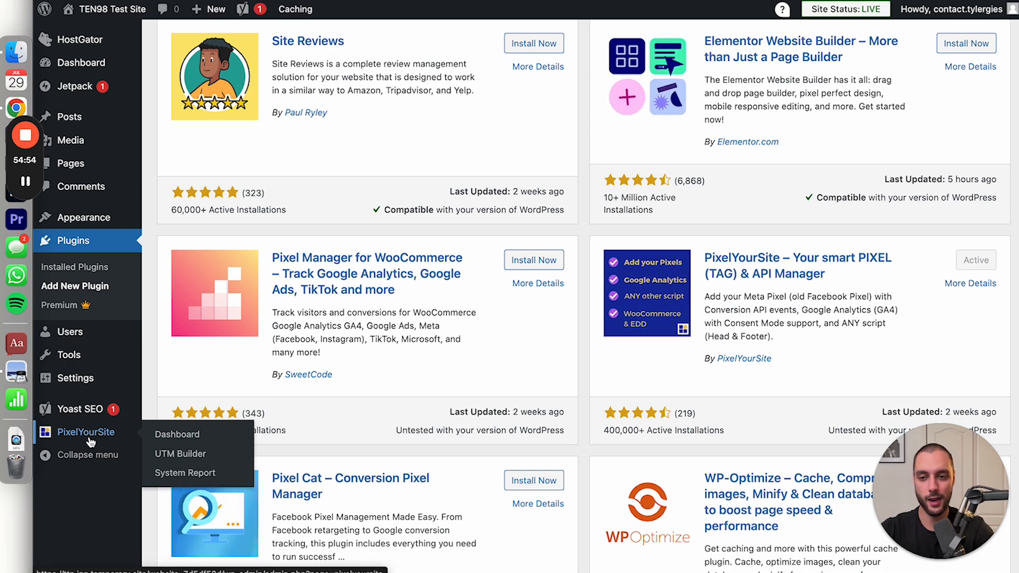
{"action": "scroll", "coordinate": [530, 340], "scroll_direction": "down", "scroll_amount": 3}
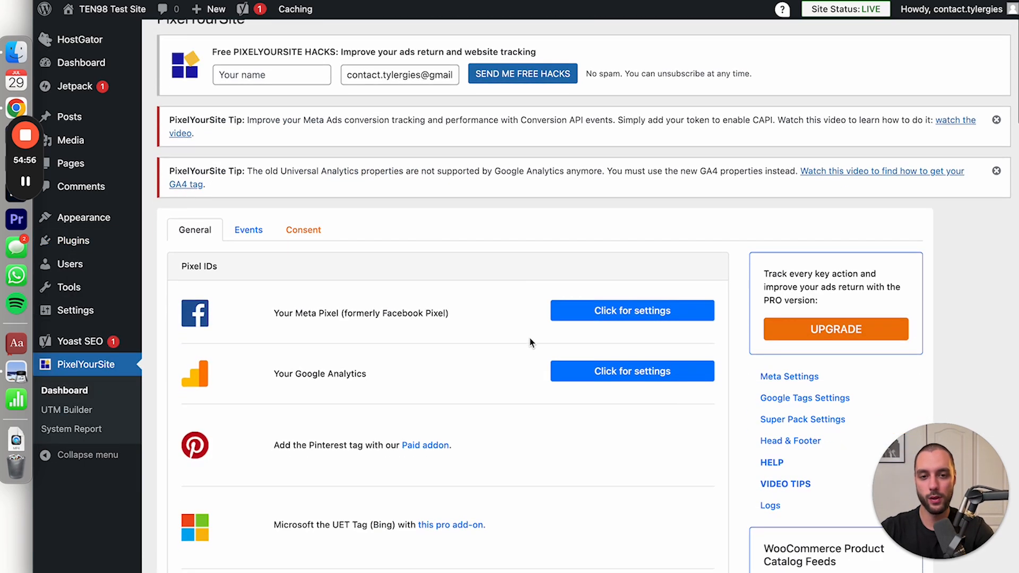
{"action": "left_click_drag", "start_coordinate": [278, 313], "coordinate": [459, 320]}
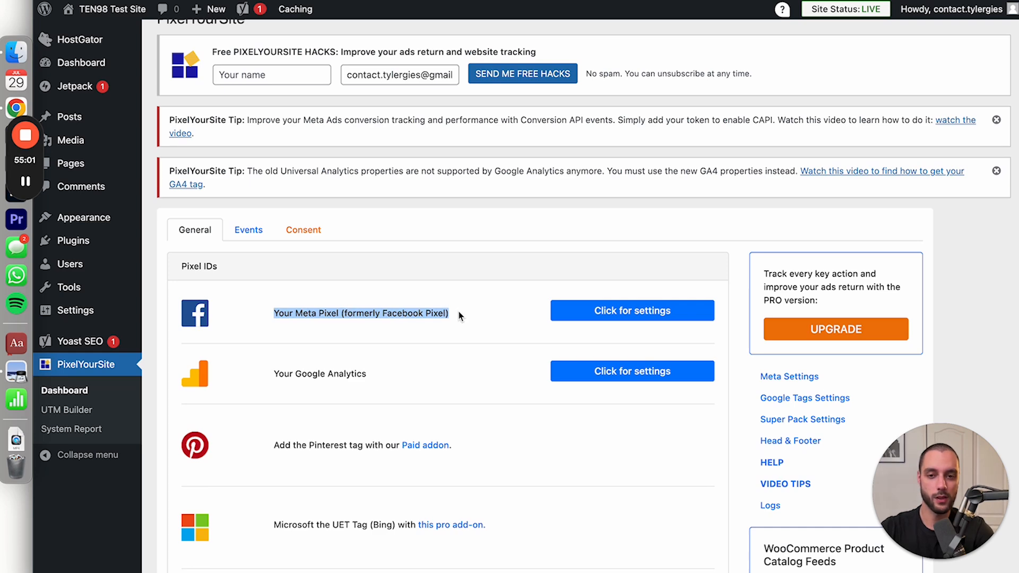
{"action": "left_click", "coordinate": [658, 316]}
{"action": "scroll", "coordinate": [217, 274], "scroll_direction": "down", "scroll_amount": 3}
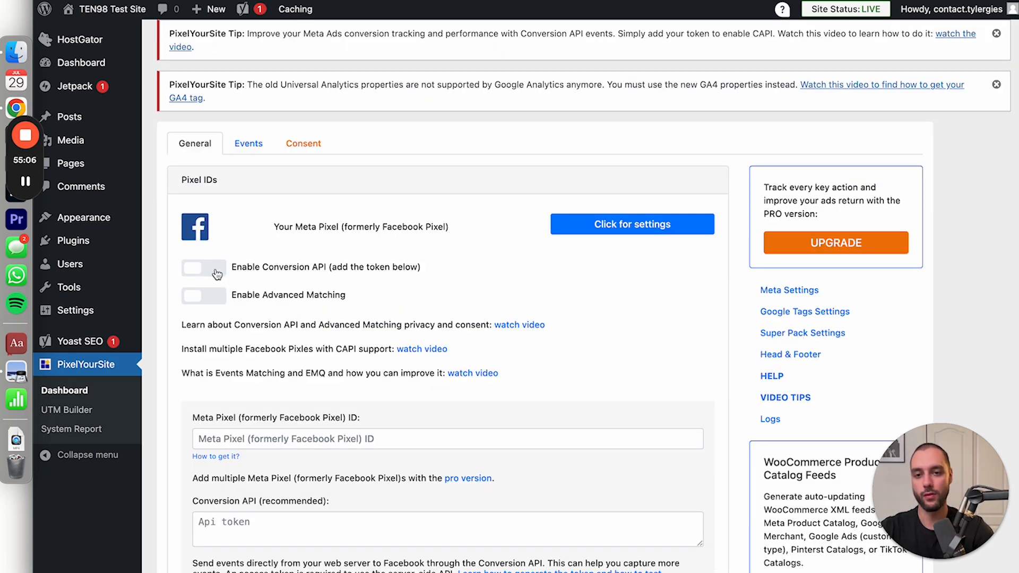
Enable both Conversion API and Advanced Matching for the Meta Pixel in PixelYourSite
{"action": "left_click", "coordinate": [215, 270]}
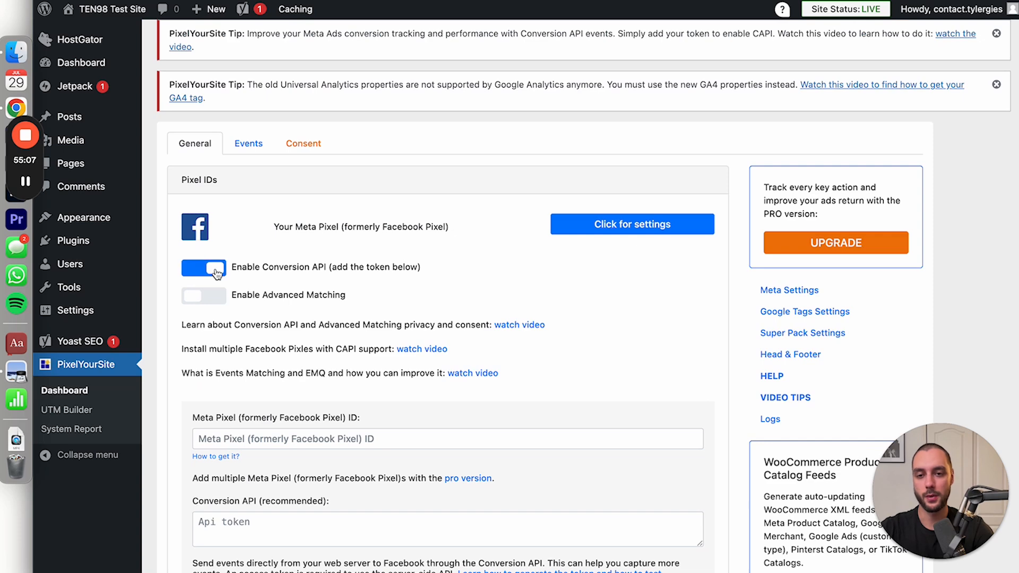
{"action": "left_click", "coordinate": [210, 297]}
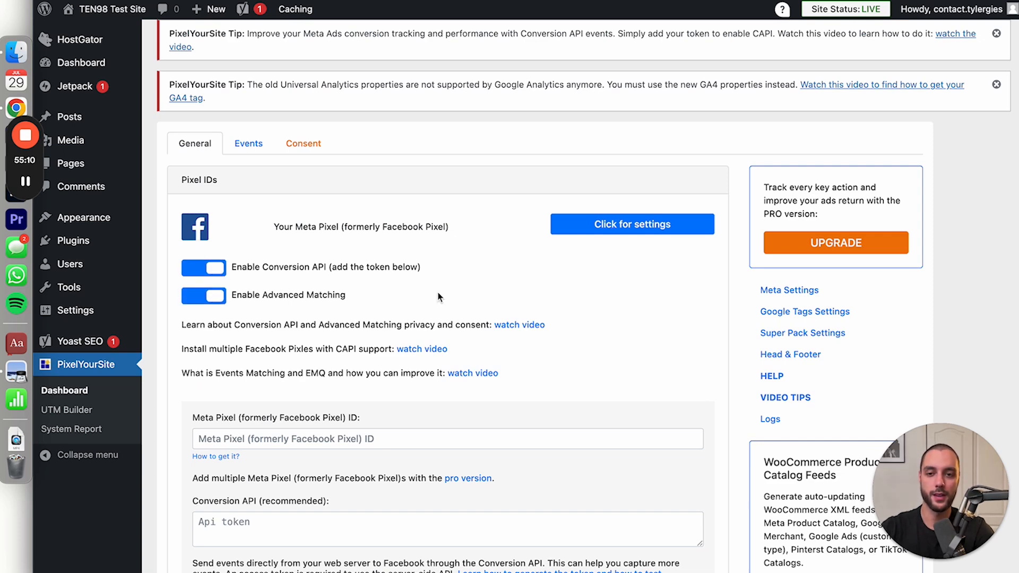
Copy the dataset ID from the TEN98 Wordpress dataset settings in Meta Events Manager and paste it as the Meta Pixel ID in PixelYourSite
{"action": "scroll", "coordinate": [440, 296], "scroll_direction": "down", "scroll_amount": 5}
{"action": "scroll", "coordinate": [439, 296], "scroll_direction": "down", "scroll_amount": 1}
{"action": "left_click", "coordinate": [387, 239]}
{"action": "left_click", "coordinate": [448, 222]}
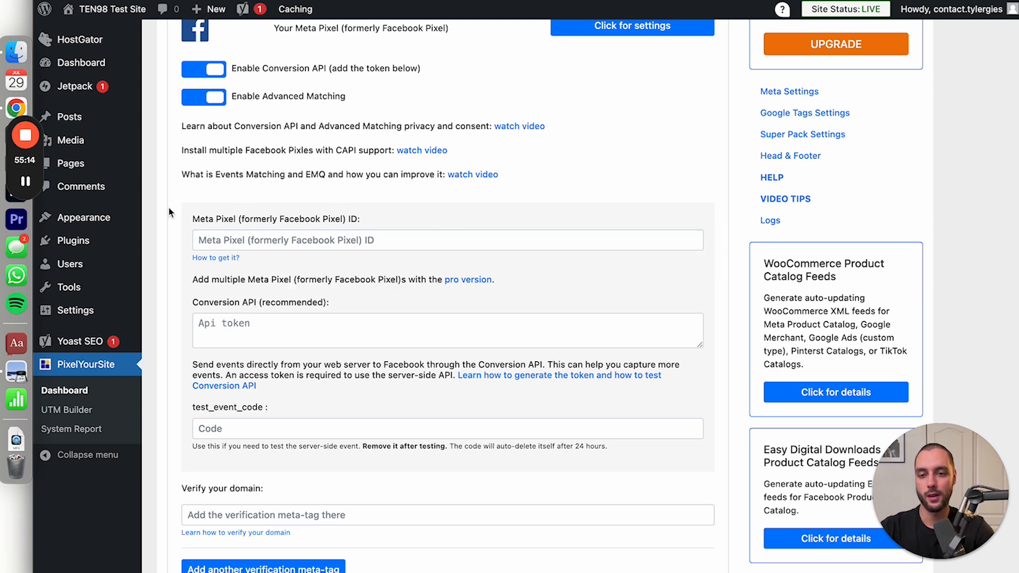
{"action": "left_click_drag", "start_coordinate": [190, 221], "coordinate": [385, 219]}
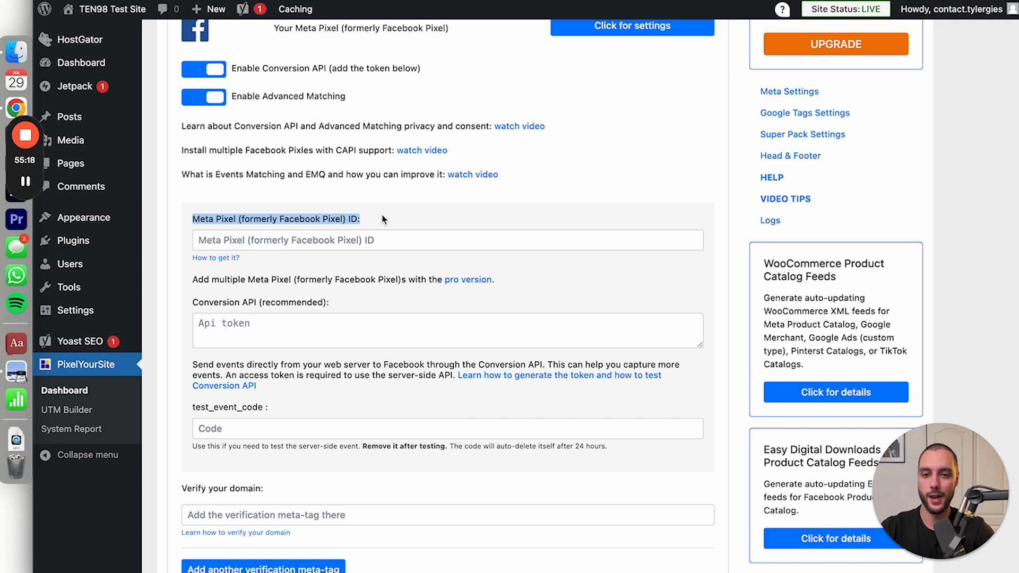
{"action": "left_click", "coordinate": [357, 272]}
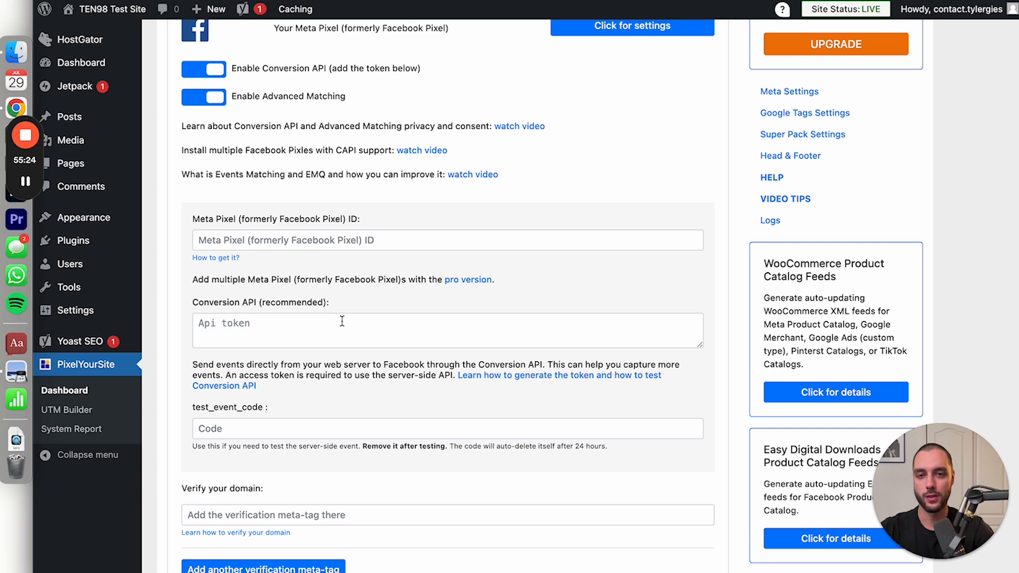
{"action": "left_click", "coordinate": [238, 1]}
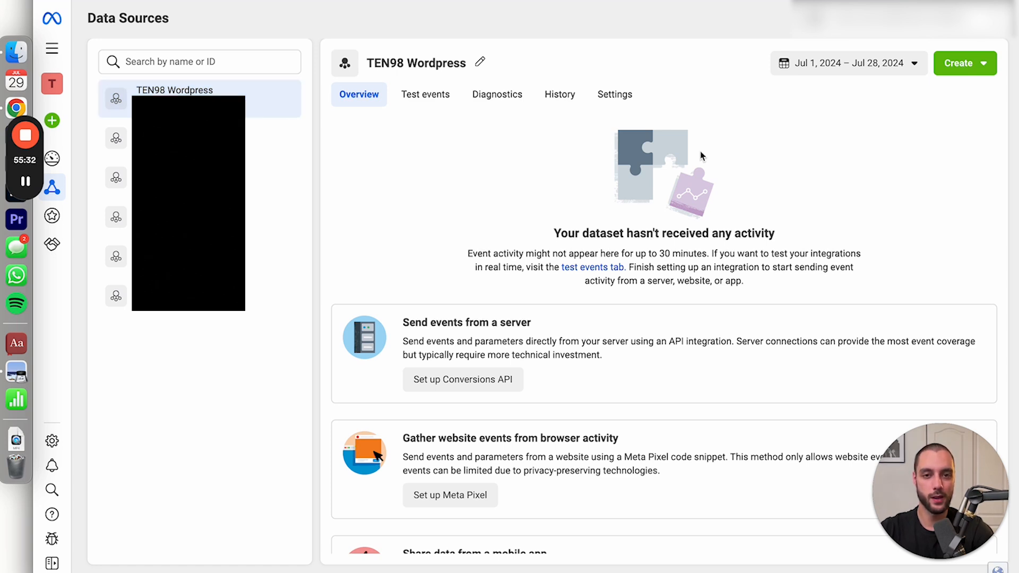
{"action": "left_click", "coordinate": [622, 101]}
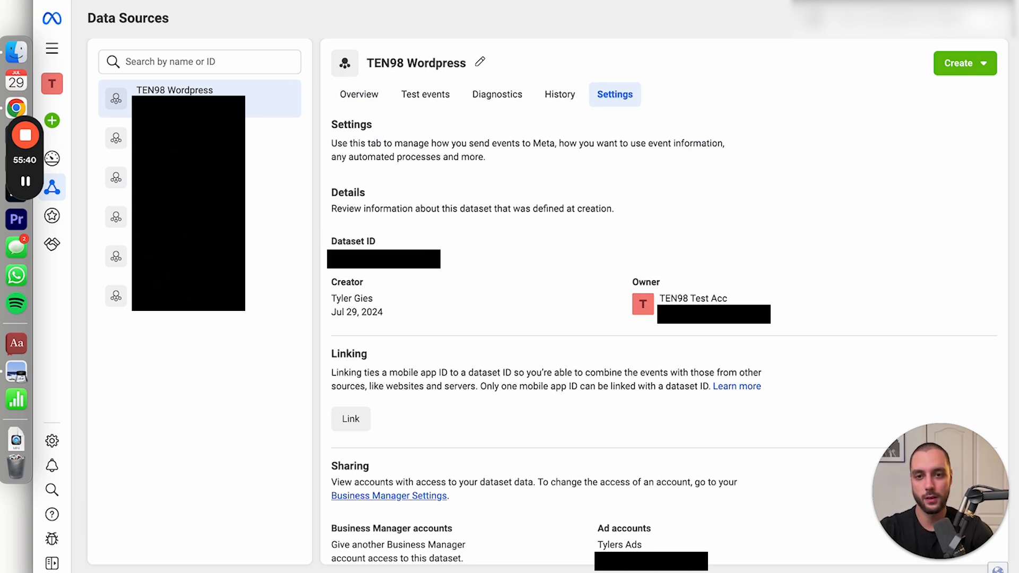
{"action": "key", "text": "super+Tab"}
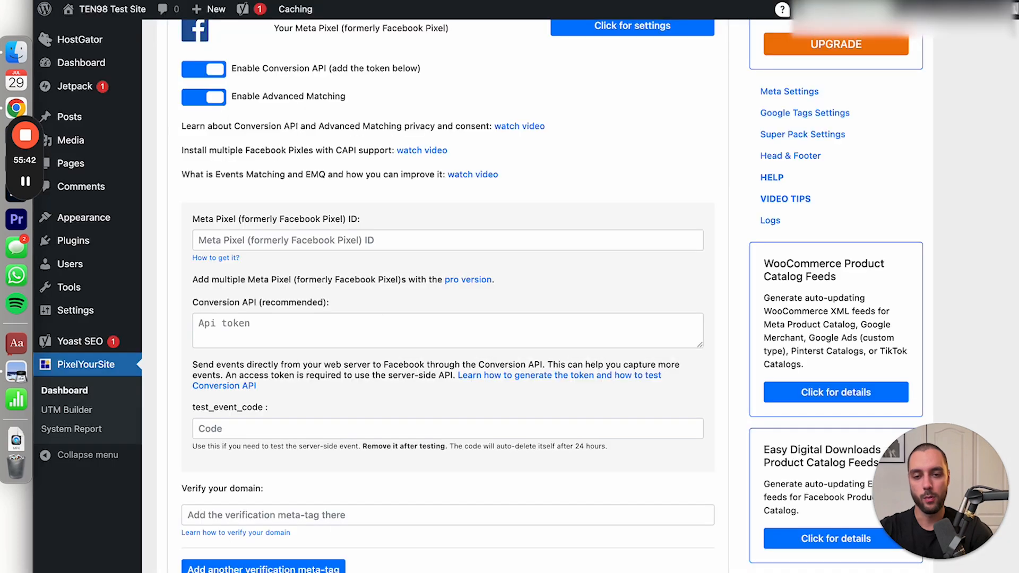
{"action": "left_click", "coordinate": [325, 240]}
{"action": "key", "text": "super+v"}
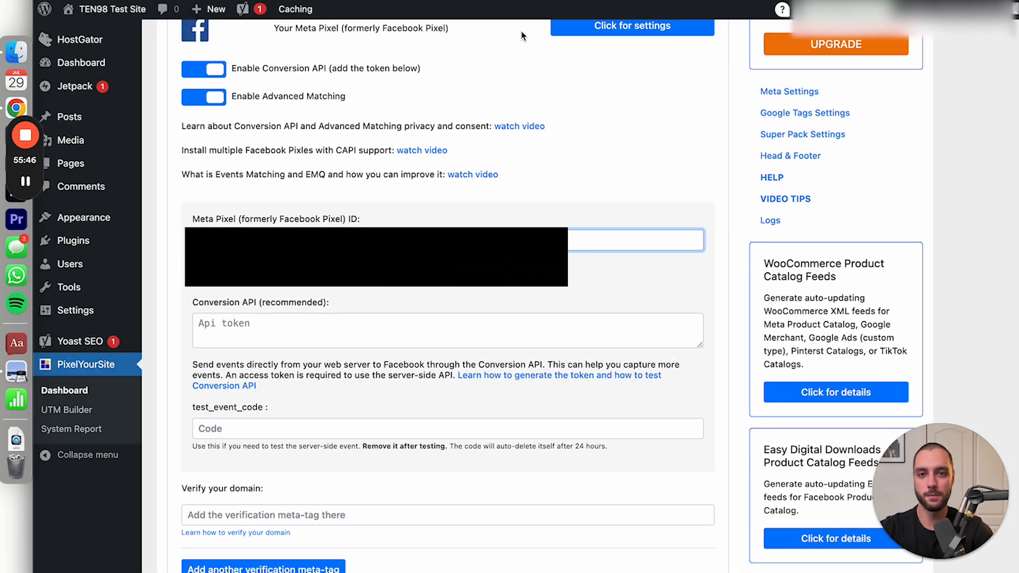
In the TEN98 Wordpress dataset settings in Meta Events Manager, generate an access token for the Conversions API direct integration and copy it
{"action": "key", "text": "ctrl+Tab"}
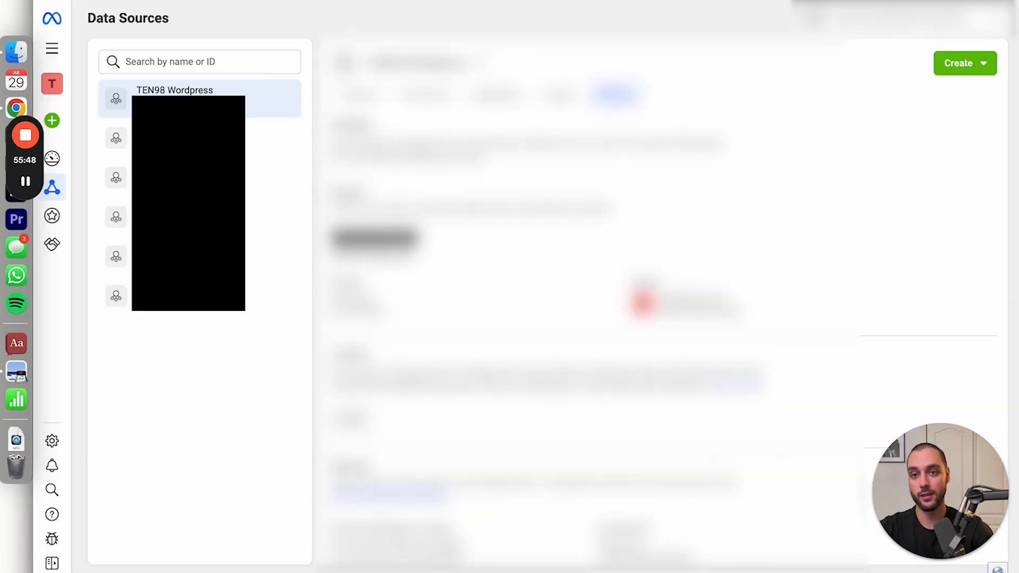
{"action": "scroll", "coordinate": [531, 319], "scroll_direction": "down", "scroll_amount": 15}
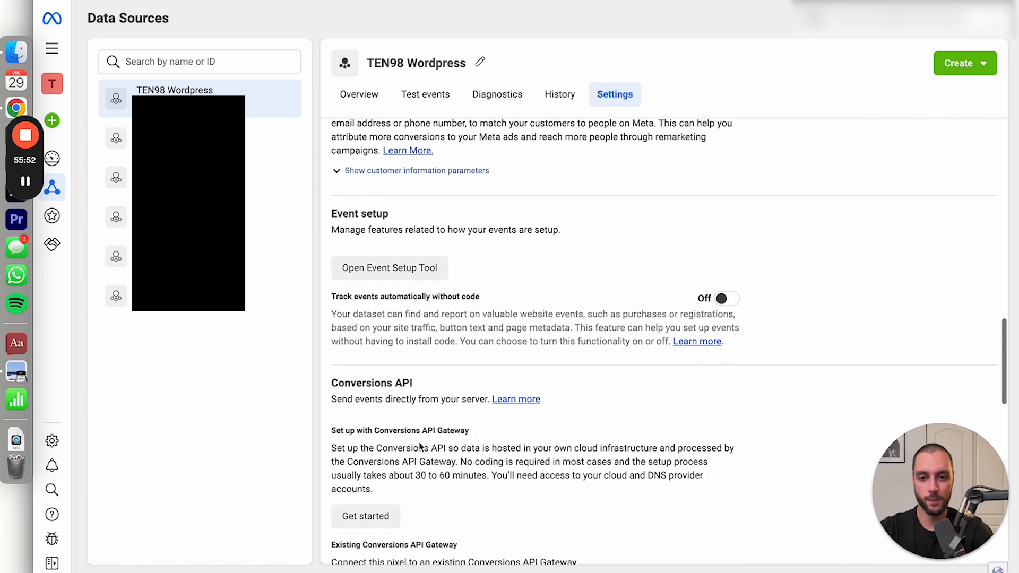
{"action": "scroll", "coordinate": [419, 441], "scroll_direction": "down", "scroll_amount": 3}
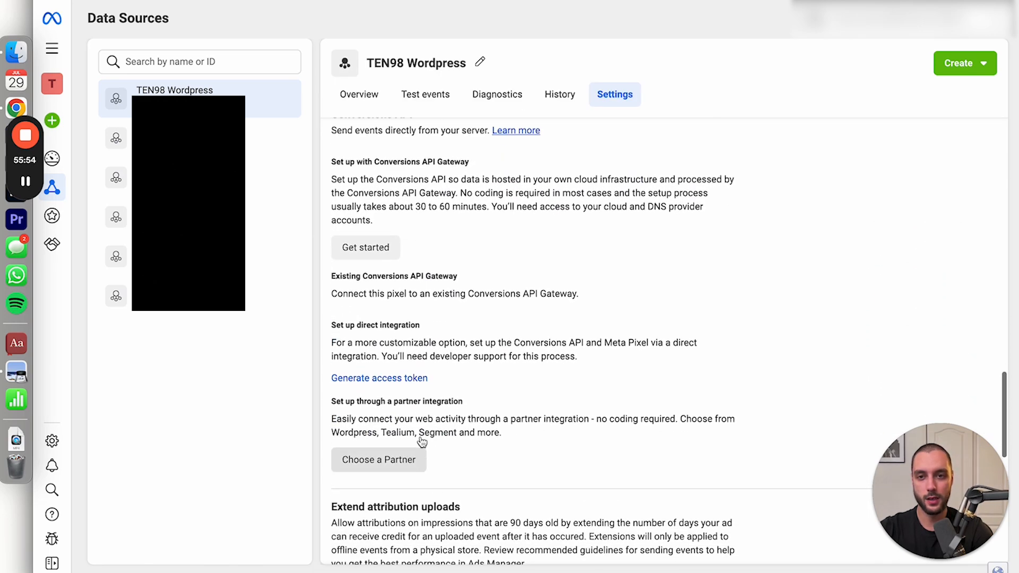
{"action": "scroll", "coordinate": [419, 442], "scroll_direction": "up", "scroll_amount": 3}
{"action": "left_click_drag", "start_coordinate": [334, 200], "coordinate": [419, 204]}
{"action": "left_click", "coordinate": [434, 240]}
{"action": "scroll", "coordinate": [496, 292], "scroll_direction": "down", "scroll_amount": 2}
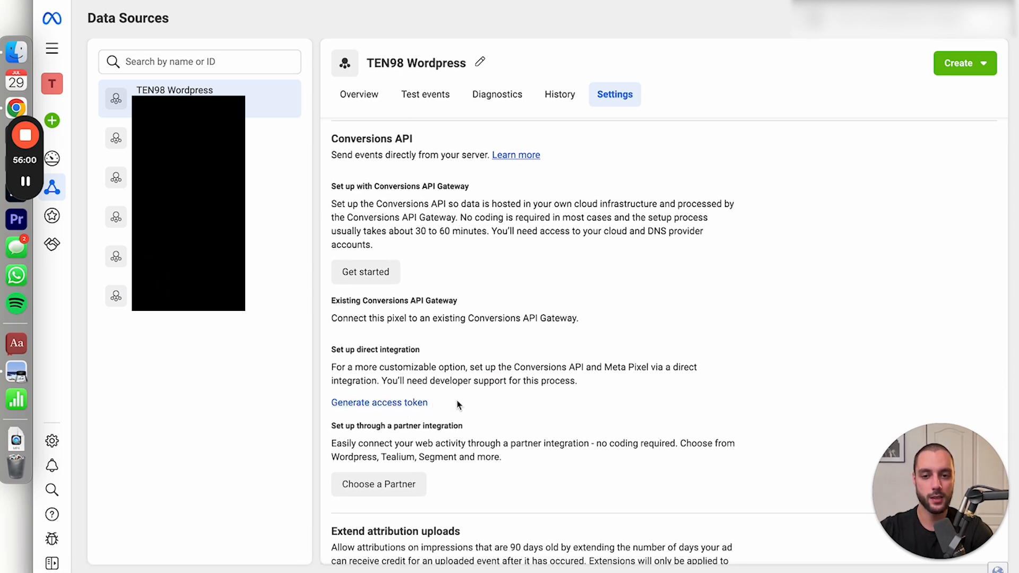
{"action": "left_click", "coordinate": [411, 404]}
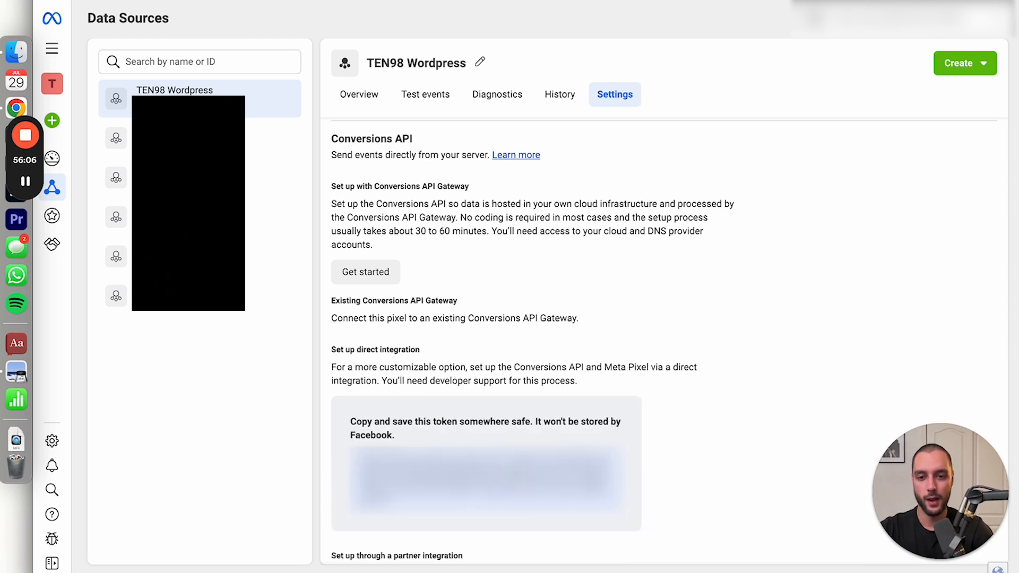
{"action": "left_click", "coordinate": [486, 480]}
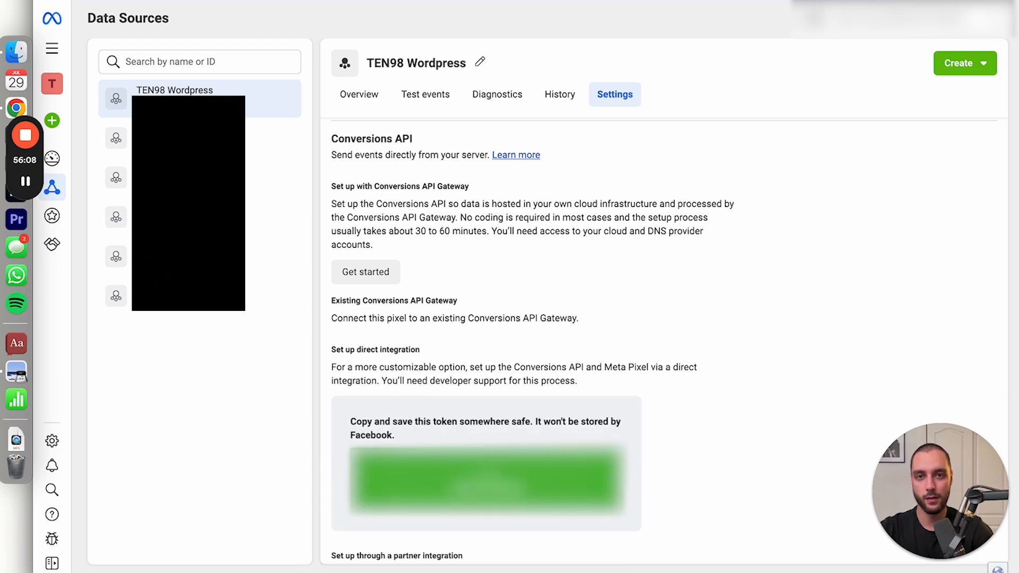
Paste the access token into the Conversion API token field in PixelYourSite and save the plugin settings
{"action": "left_click", "coordinate": [390, 1]}
{"action": "left_click", "coordinate": [227, 321]}
{"action": "key", "text": "super+v"}
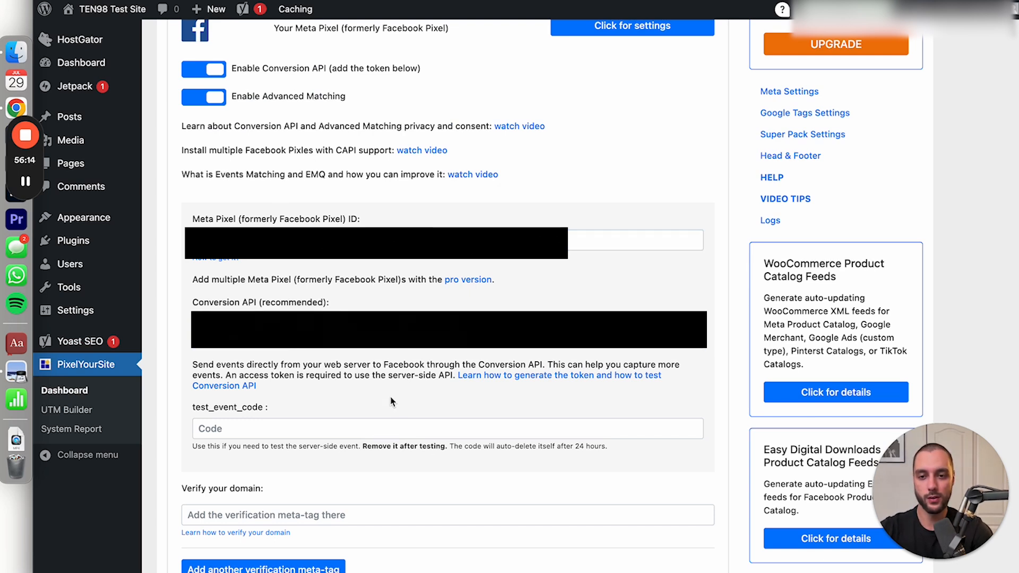
{"action": "scroll", "coordinate": [391, 401], "scroll_direction": "down", "scroll_amount": 20}
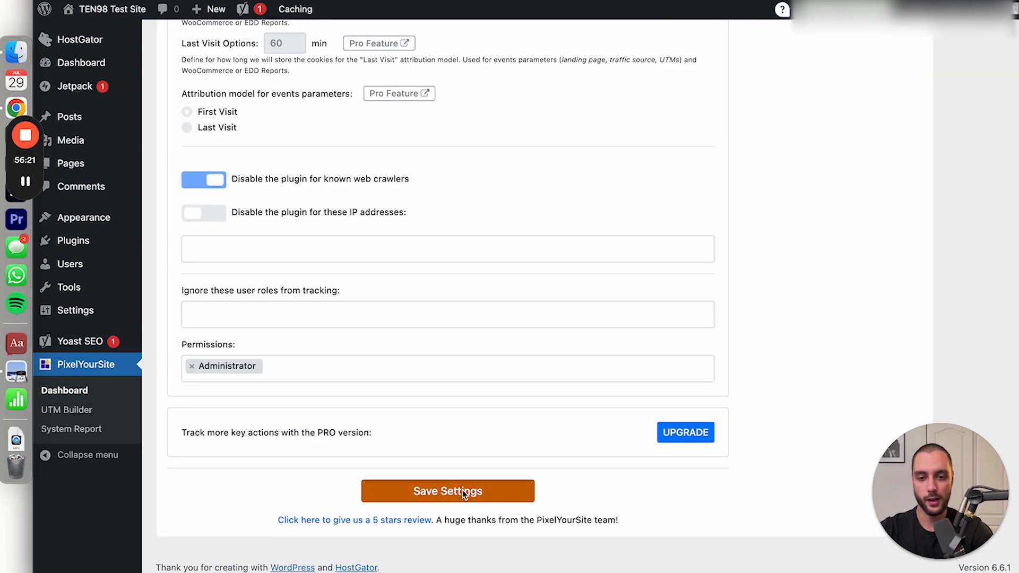
{"action": "left_click", "coordinate": [463, 489]}
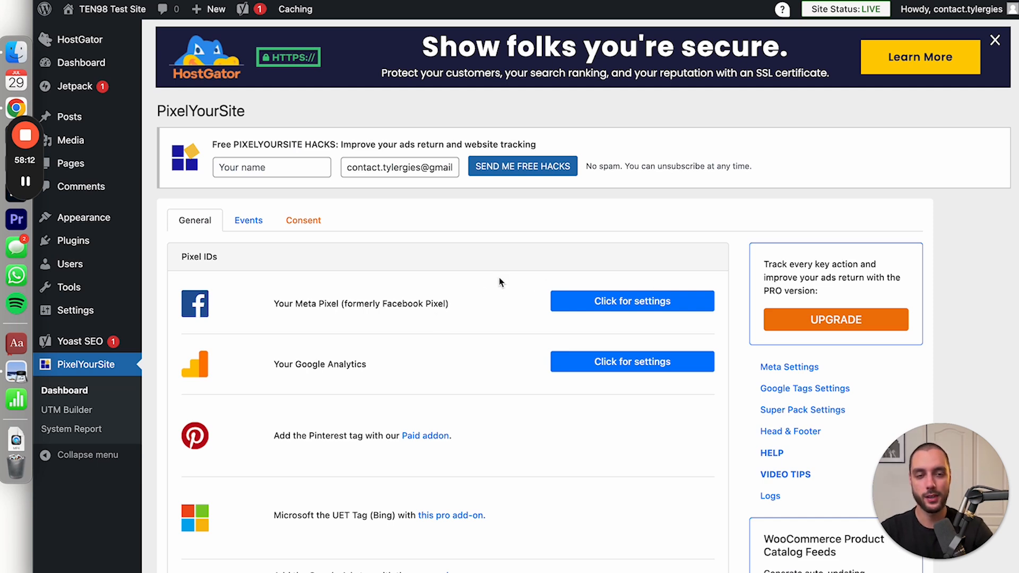
Check for the pixel with Meta Pixel Helper on the PixelYourSite admin page and on the live TEN98 Test Site
{"action": "left_click", "coordinate": [895, 0]}
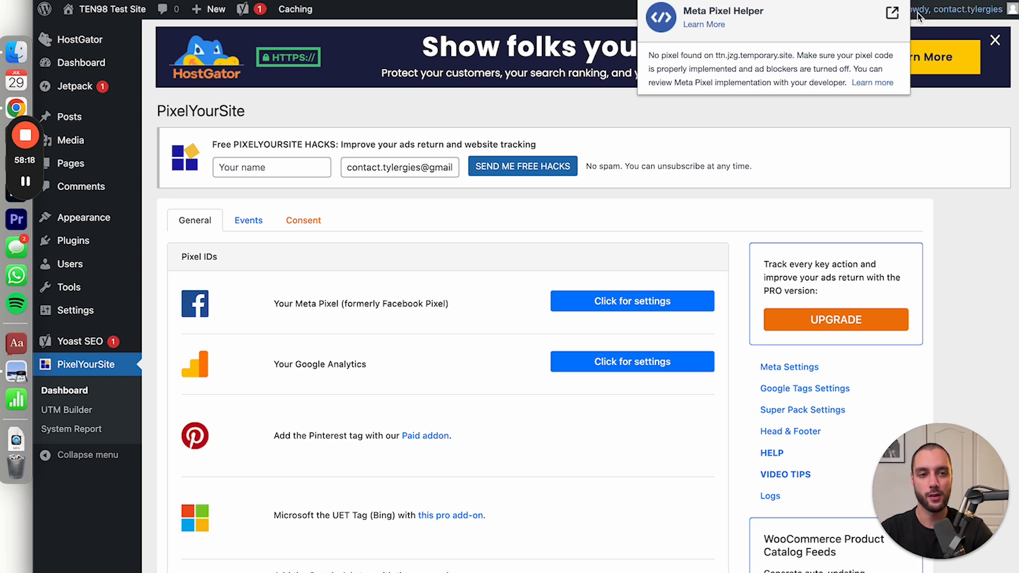
{"action": "left_click", "coordinate": [896, 0]}
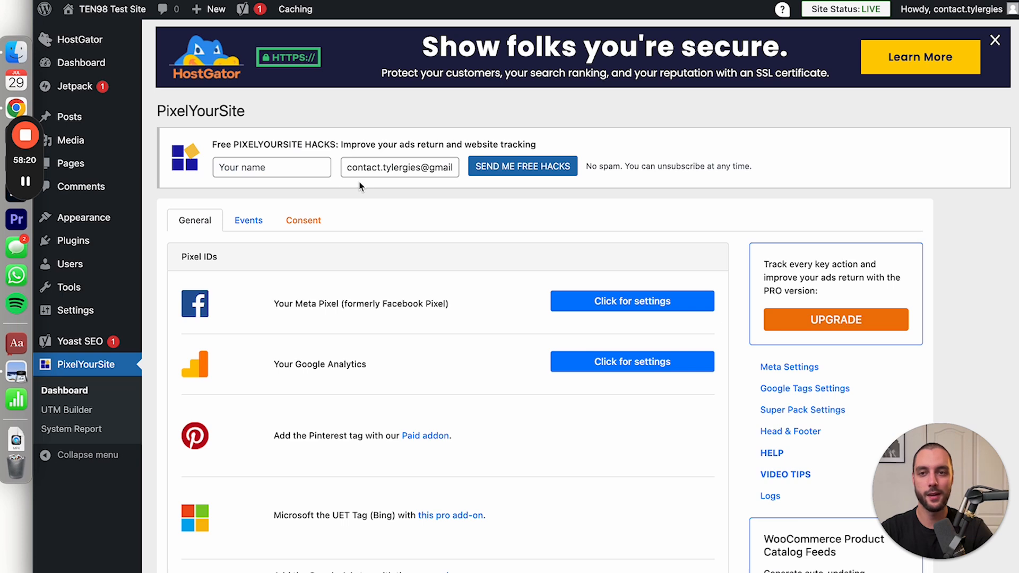
{"action": "mouse_move", "coordinate": [106, 9]}
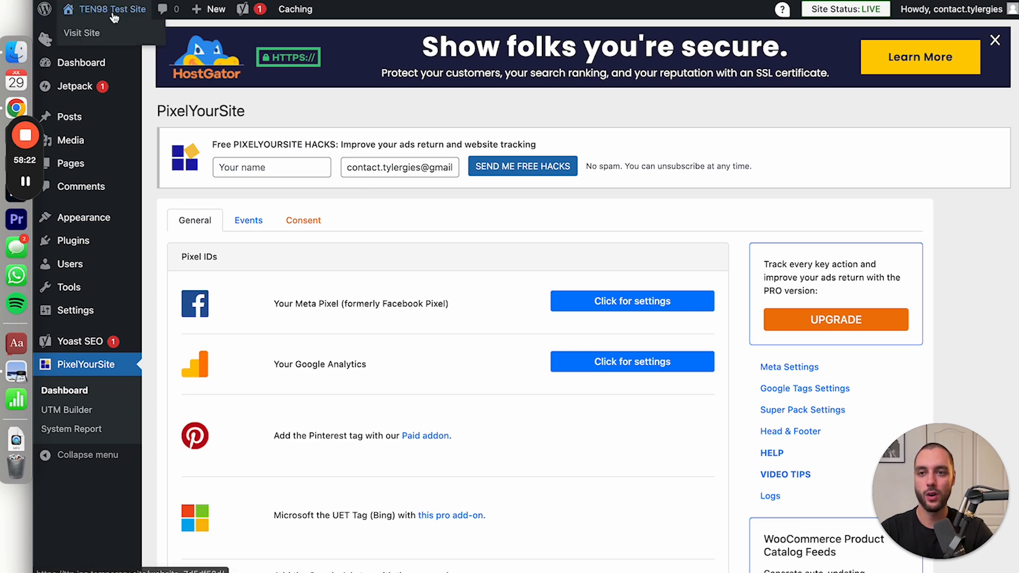
{"action": "left_click", "coordinate": [85, 35]}
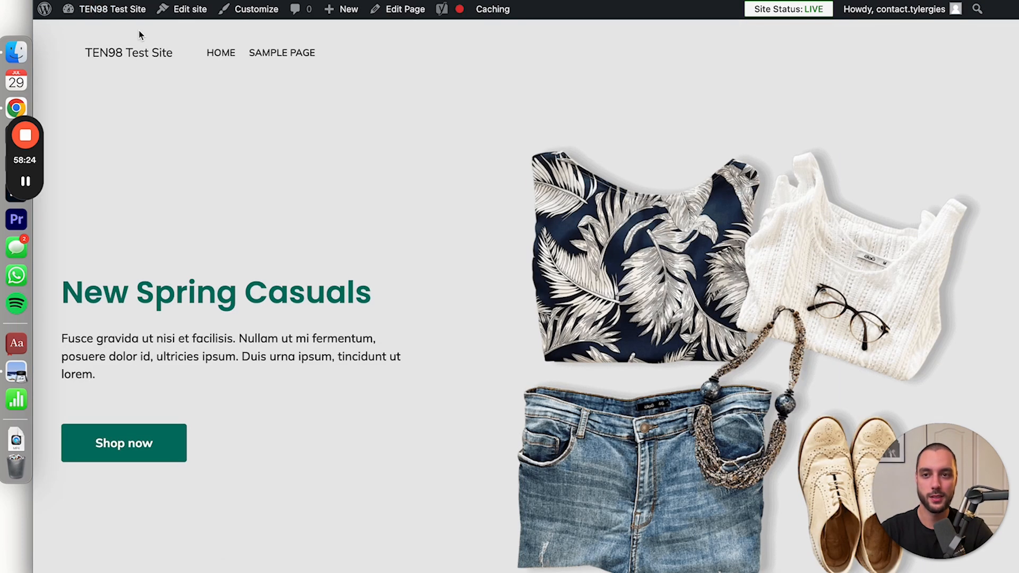
{"action": "scroll", "coordinate": [697, 311], "scroll_direction": "down", "scroll_amount": 3}
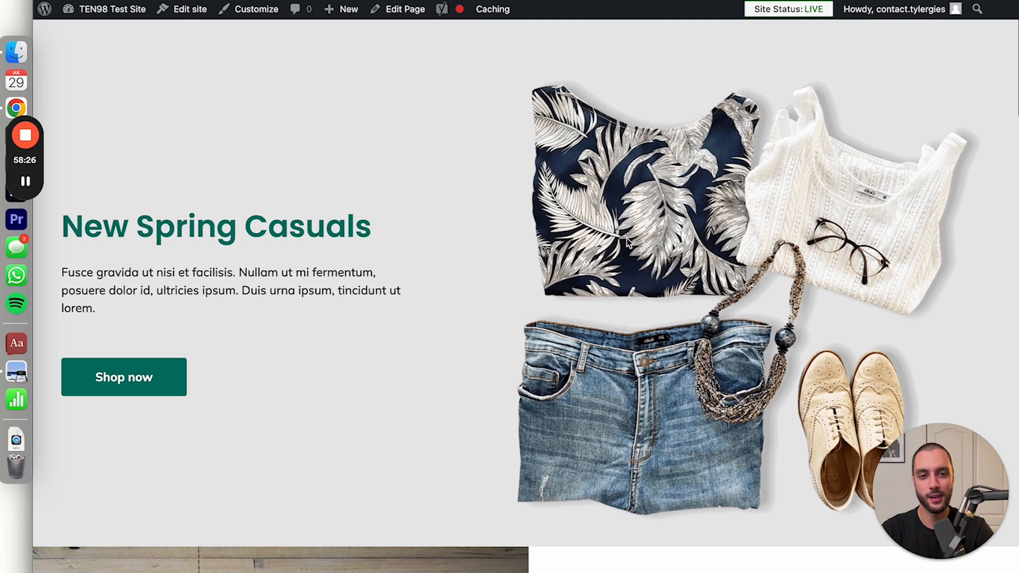
{"action": "scroll", "coordinate": [584, 312], "scroll_direction": "up", "scroll_amount": 3}
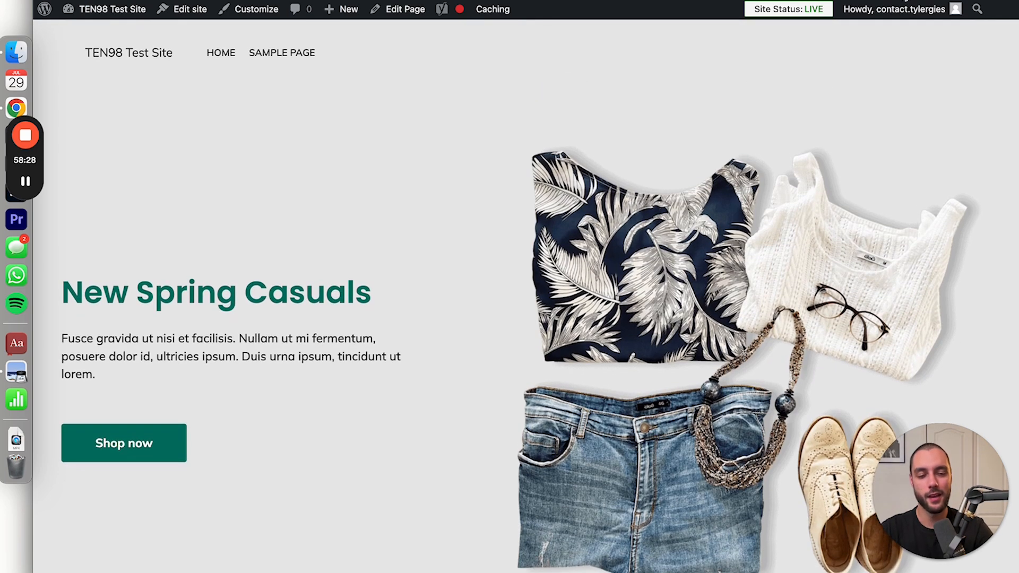
{"action": "left_click", "coordinate": [899, 0]}
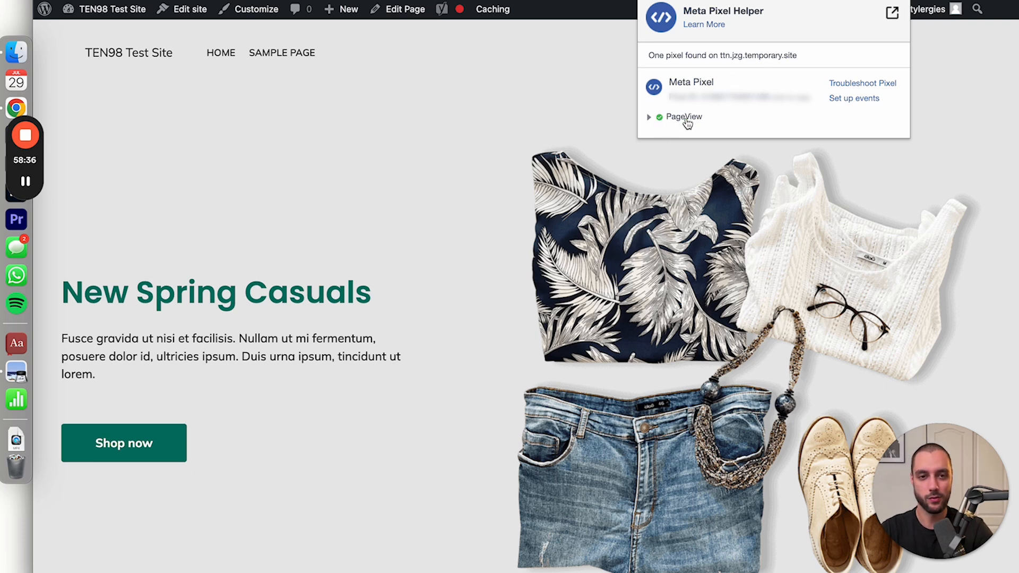
{"action": "left_click", "coordinate": [844, 194]}
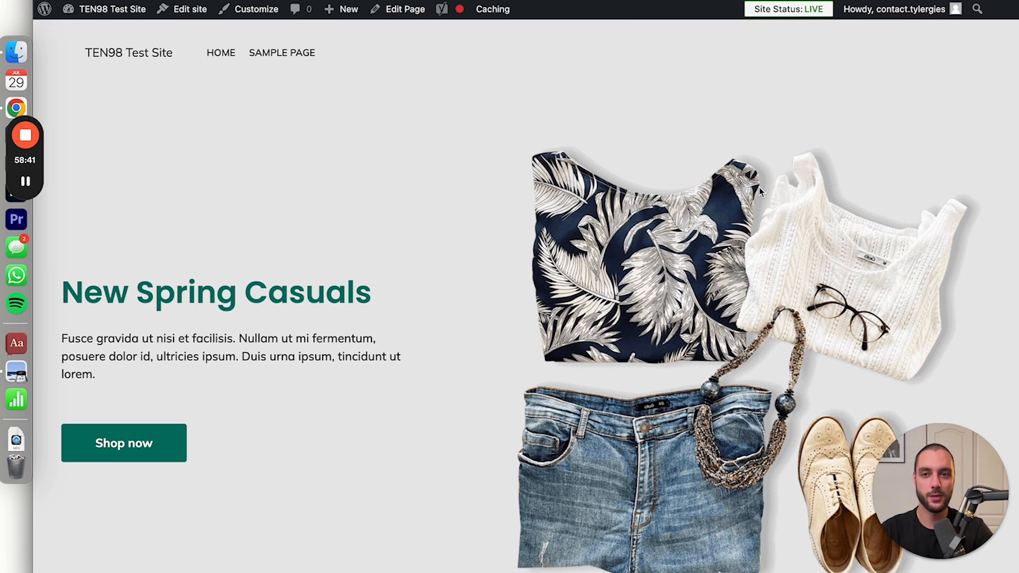
Start the Meta Pixel setup for the TEN98 GHL dataset in Meta Events Manager and choose to install the code manually
{"action": "left_click", "coordinate": [344, 1]}
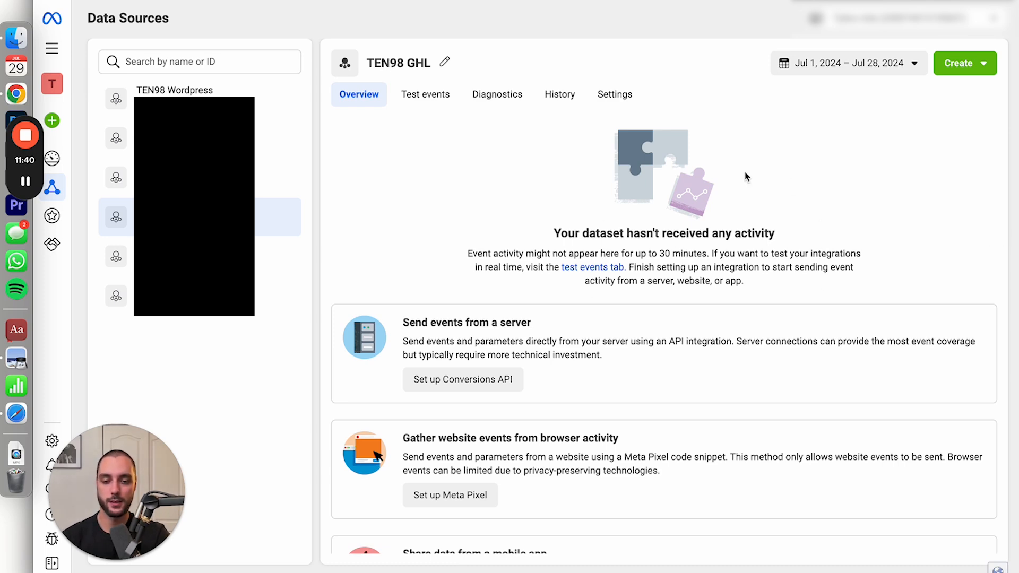
{"action": "scroll", "coordinate": [745, 176], "scroll_direction": "down", "scroll_amount": 5}
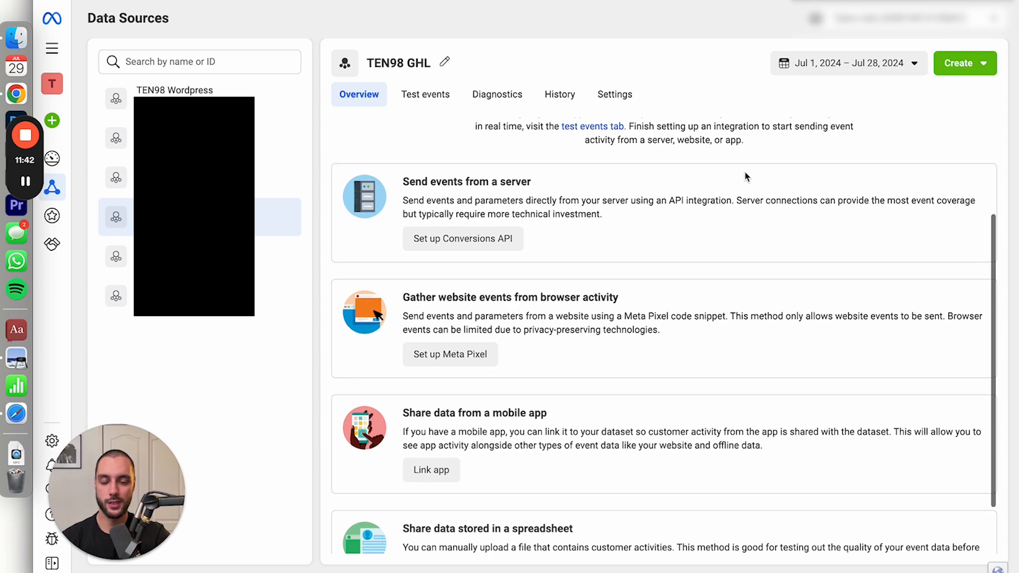
{"action": "scroll", "coordinate": [445, 348], "scroll_direction": "up", "scroll_amount": 3}
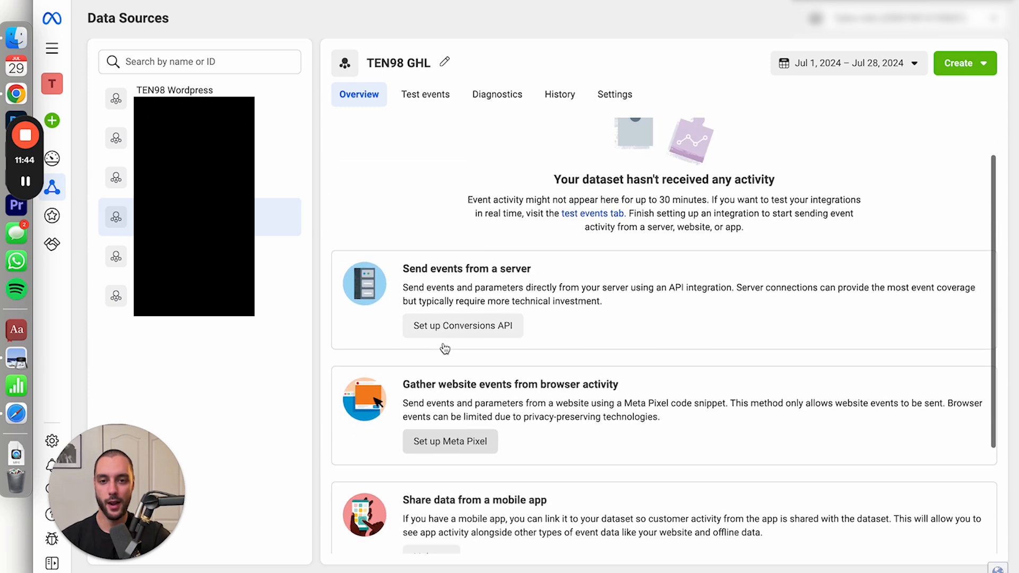
{"action": "scroll", "coordinate": [445, 347], "scroll_direction": "down", "scroll_amount": 2}
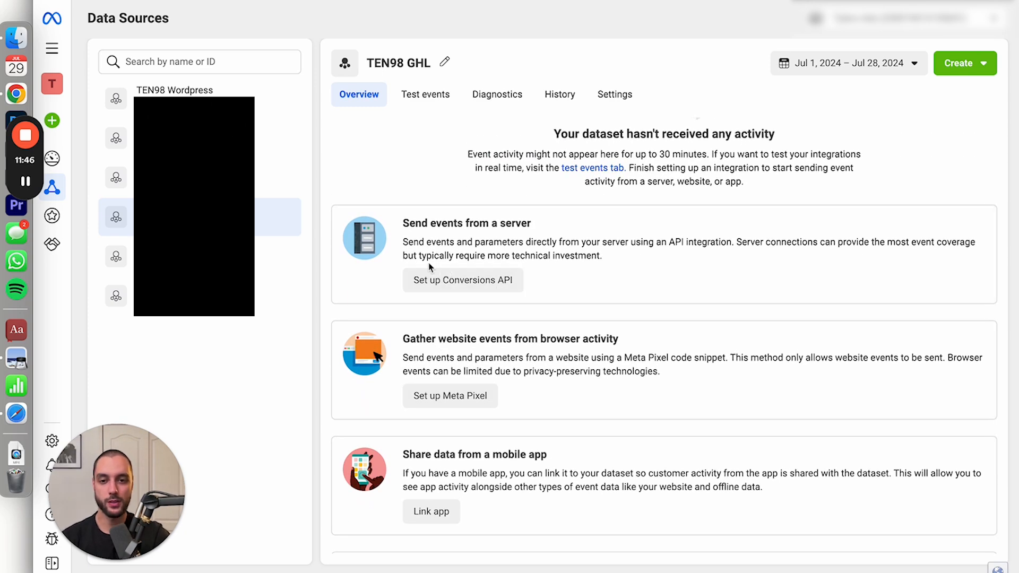
{"action": "scroll", "coordinate": [567, 281], "scroll_direction": "down", "scroll_amount": 3}
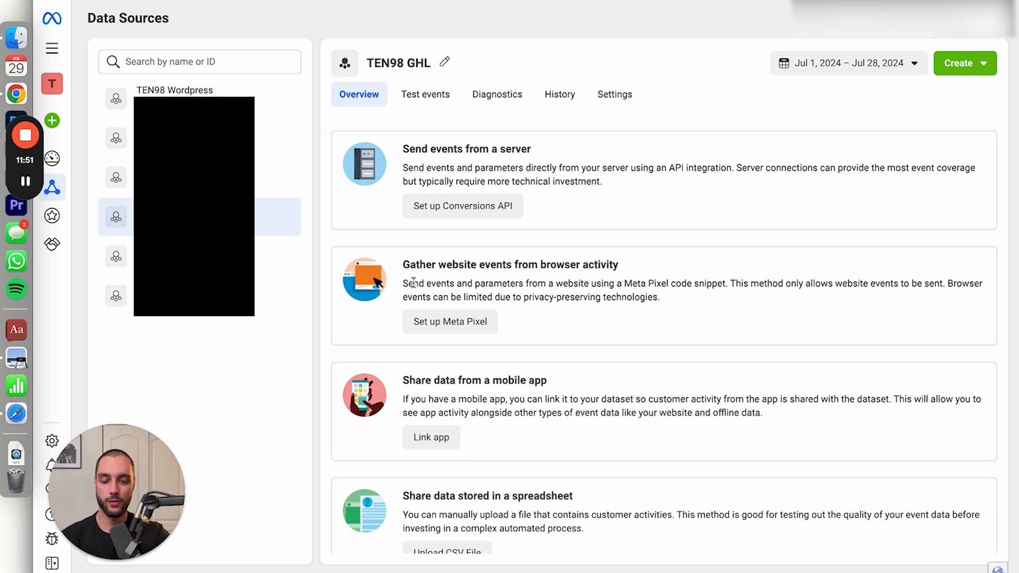
{"action": "scroll", "coordinate": [524, 294], "scroll_direction": "up", "scroll_amount": 1}
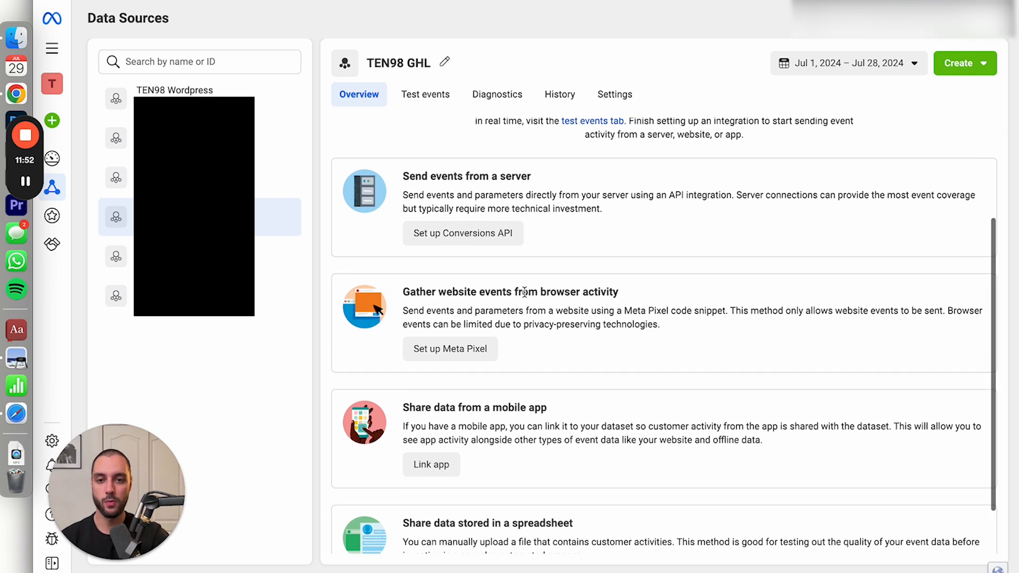
{"action": "left_click", "coordinate": [420, 355]}
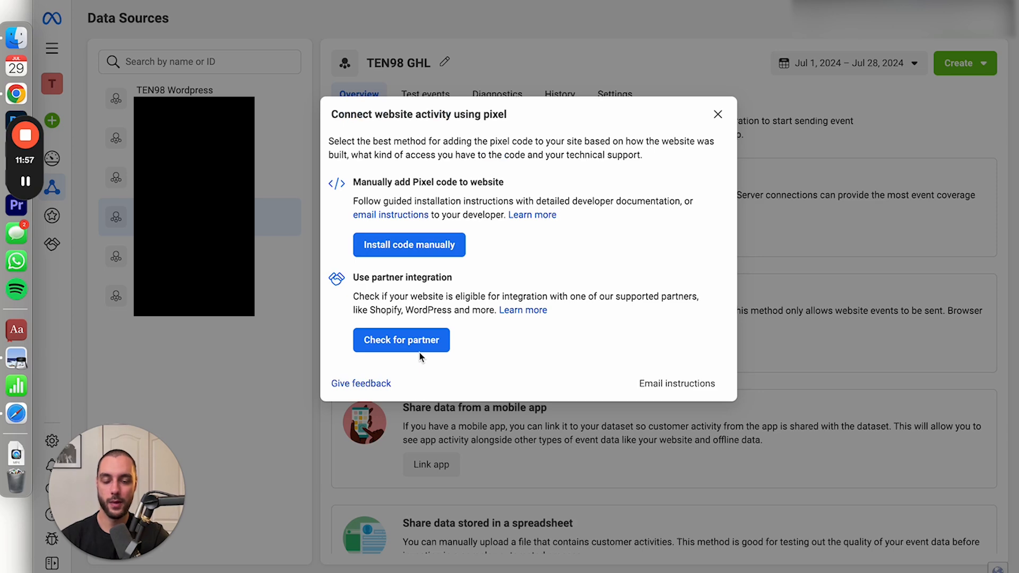
{"action": "left_click", "coordinate": [389, 255]}
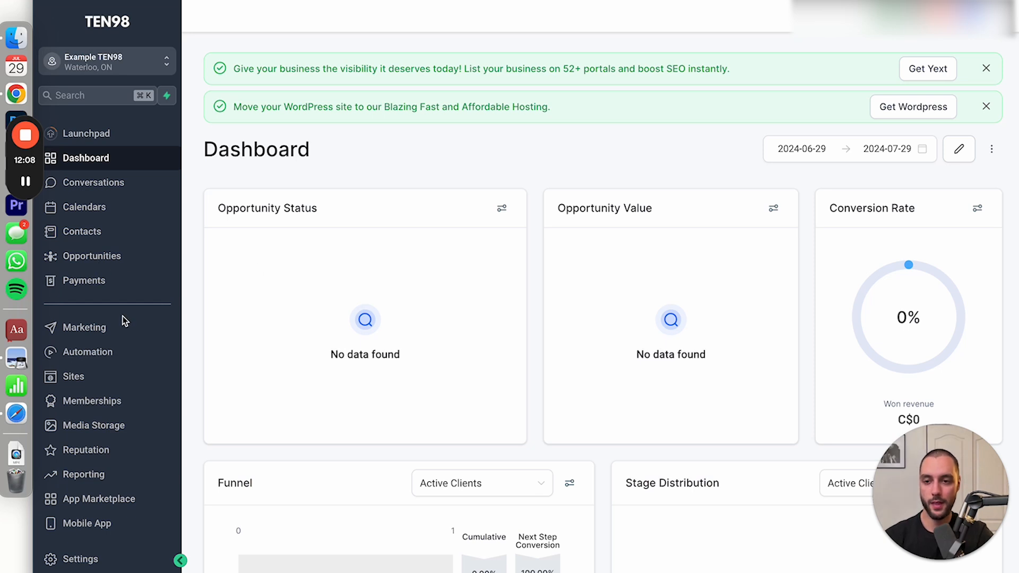
In the TEN98 account's Sites area, open the settings of the "test funnel" funnel and locate its head tracking code
{"action": "left_click", "coordinate": [74, 378]}
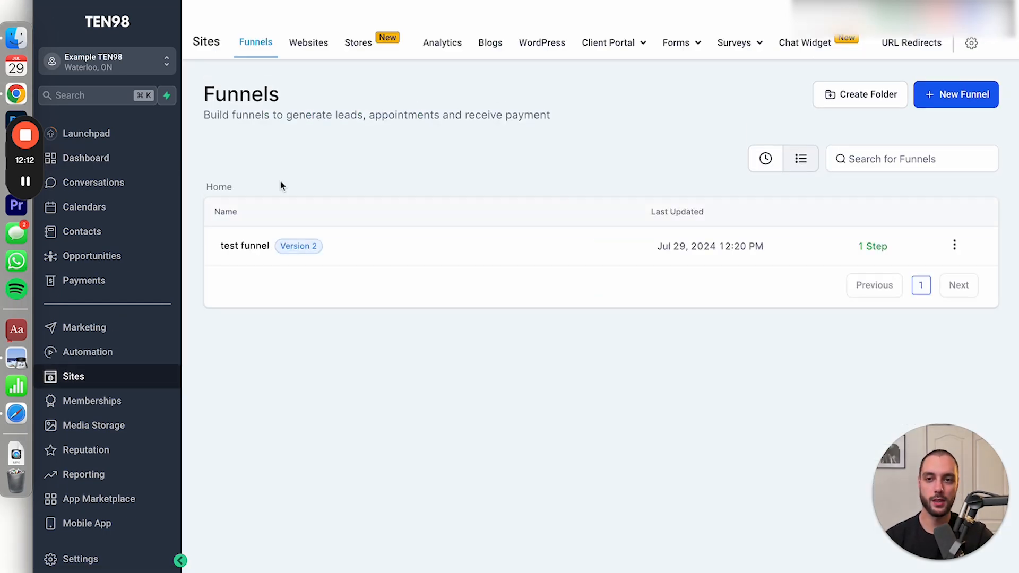
{"action": "left_click", "coordinate": [244, 247]}
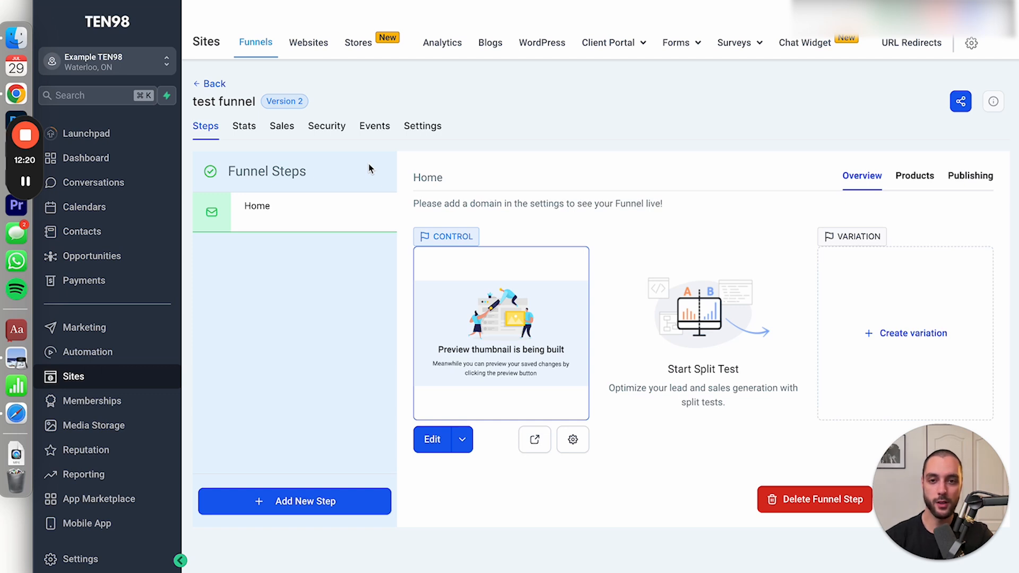
{"action": "left_click", "coordinate": [431, 127]}
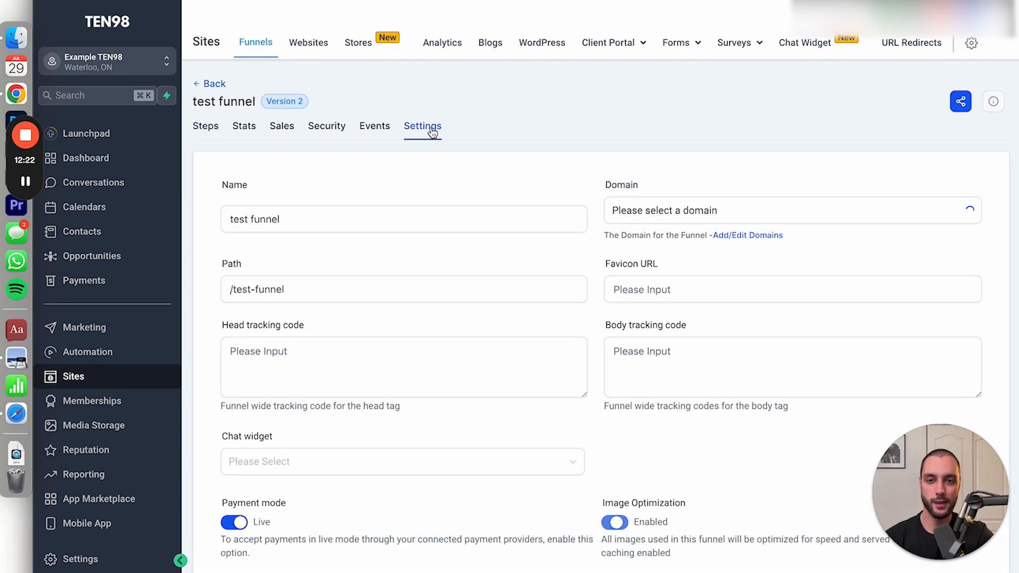
{"action": "left_click", "coordinate": [417, 380]}
{"action": "scroll", "coordinate": [376, 351], "scroll_direction": "down", "scroll_amount": 2}
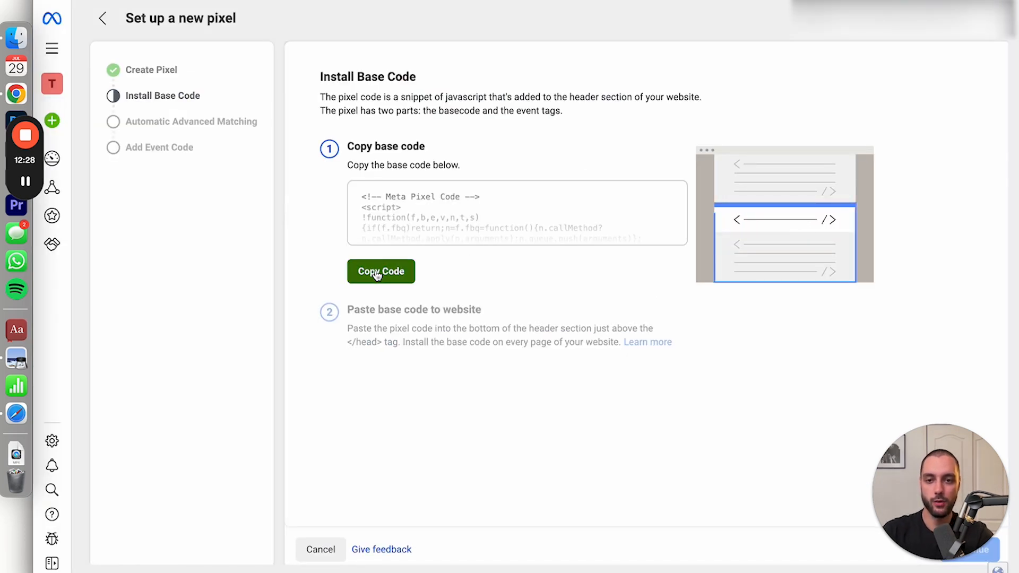
Copy the Meta Pixel base code from the pixel setup, paste it into the funnel's Head tracking code, and save the funnel settings
{"action": "left_click", "coordinate": [376, 275]}
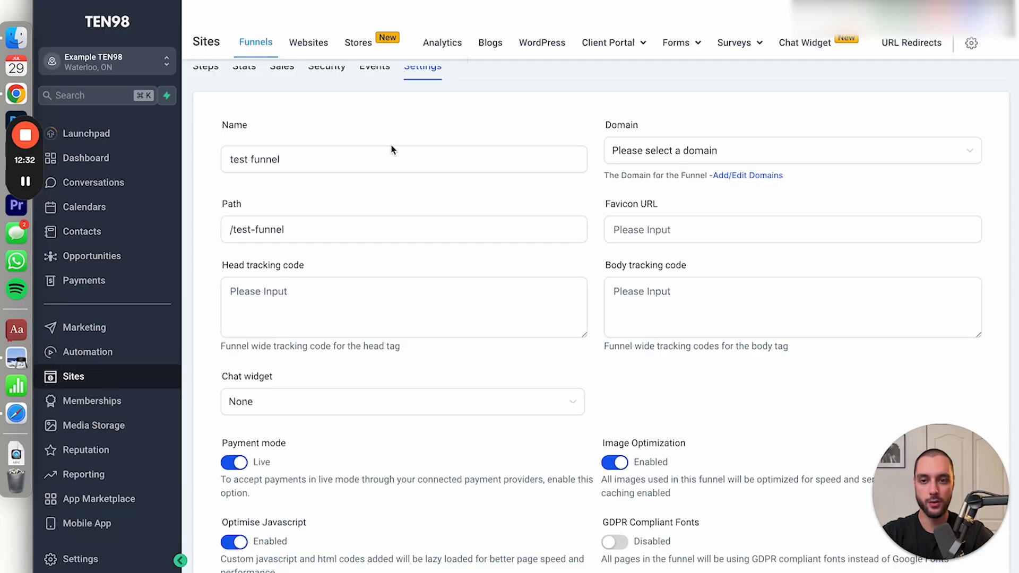
{"action": "left_click", "coordinate": [295, 284]}
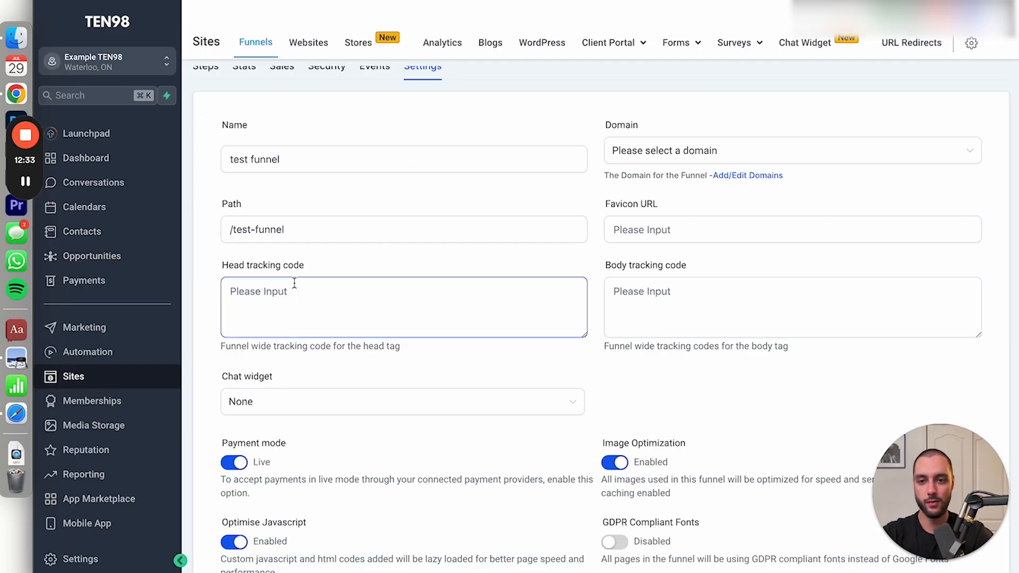
{"action": "key", "text": "super+v"}
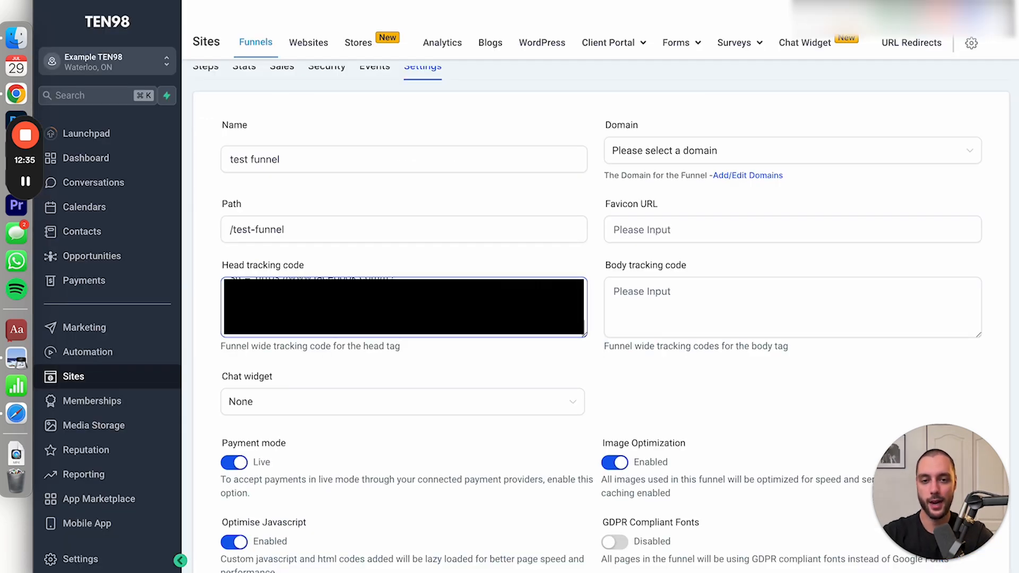
{"action": "scroll", "coordinate": [636, 427], "scroll_direction": "down", "scroll_amount": 3}
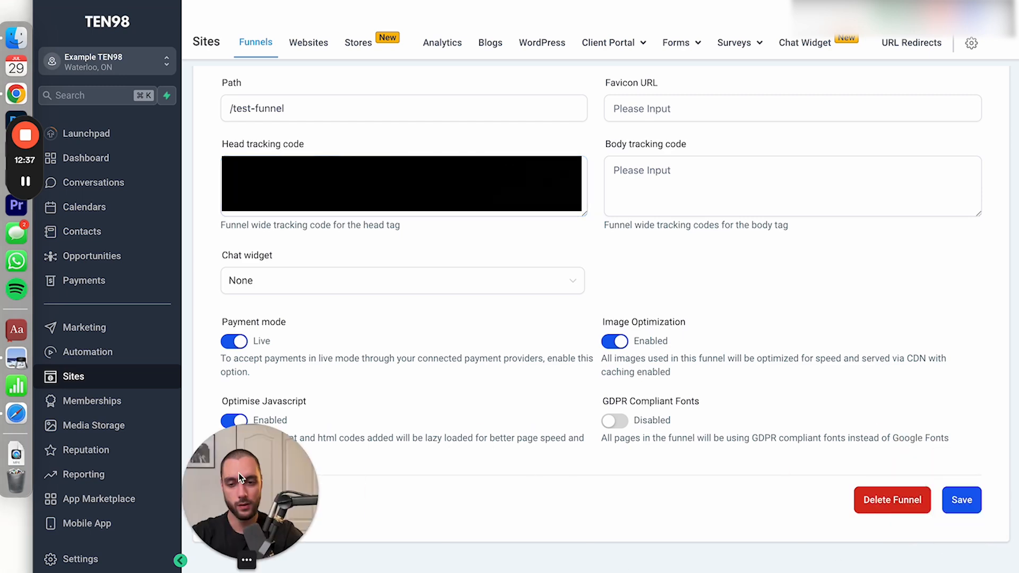
{"action": "left_click", "coordinate": [966, 500]}
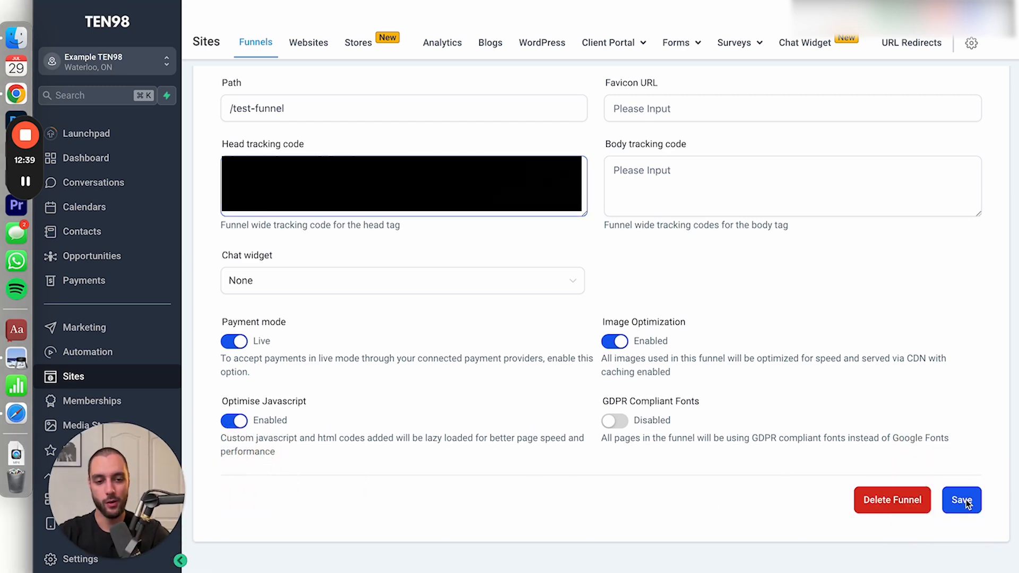
{"action": "left_click", "coordinate": [963, 501]}
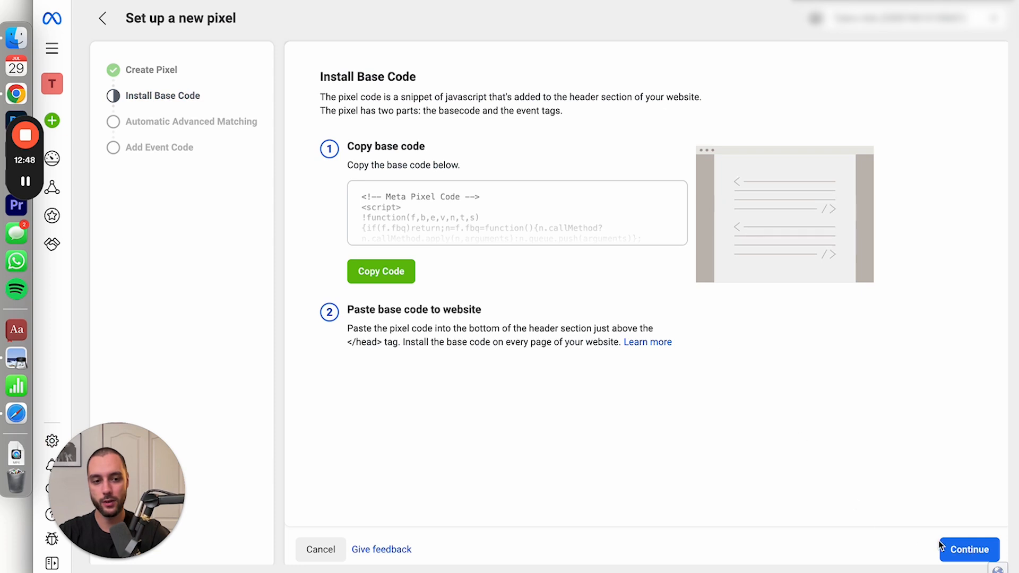
Continue the Meta pixel setup, turn on Automatic Advanced Matching, and proceed to adding event code
{"action": "left_click", "coordinate": [964, 549]}
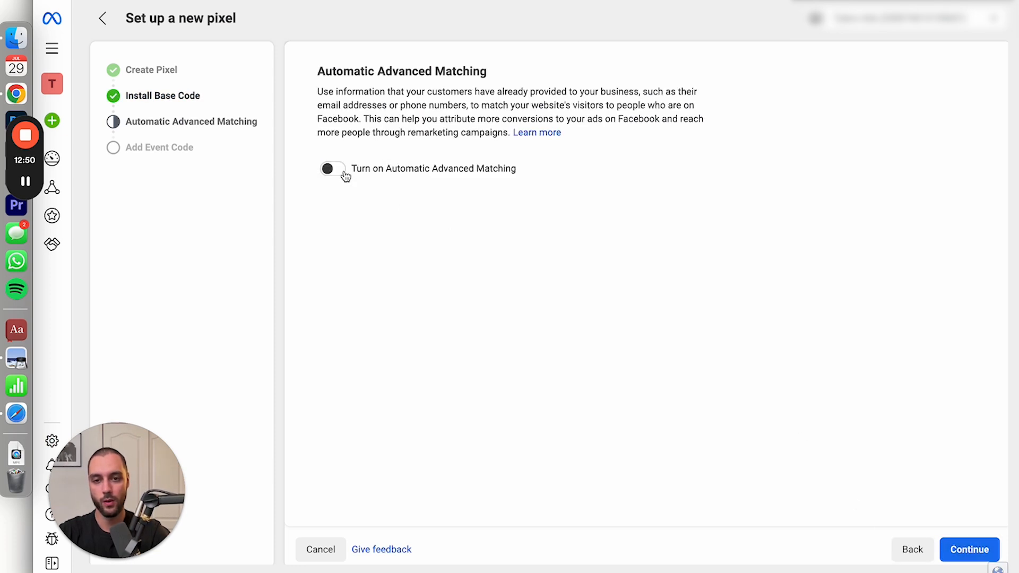
{"action": "left_click", "coordinate": [333, 170]}
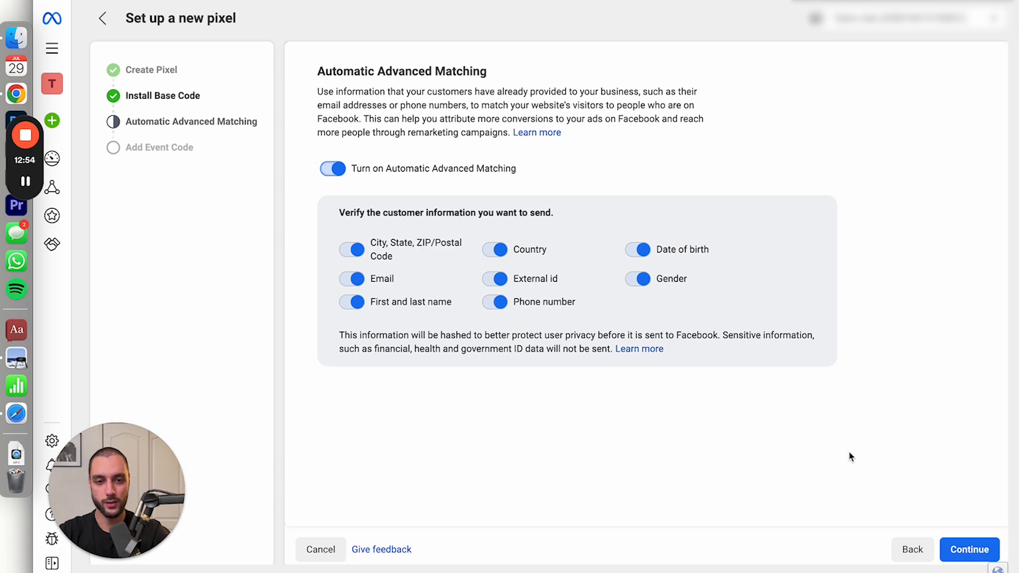
{"action": "left_click", "coordinate": [961, 546]}
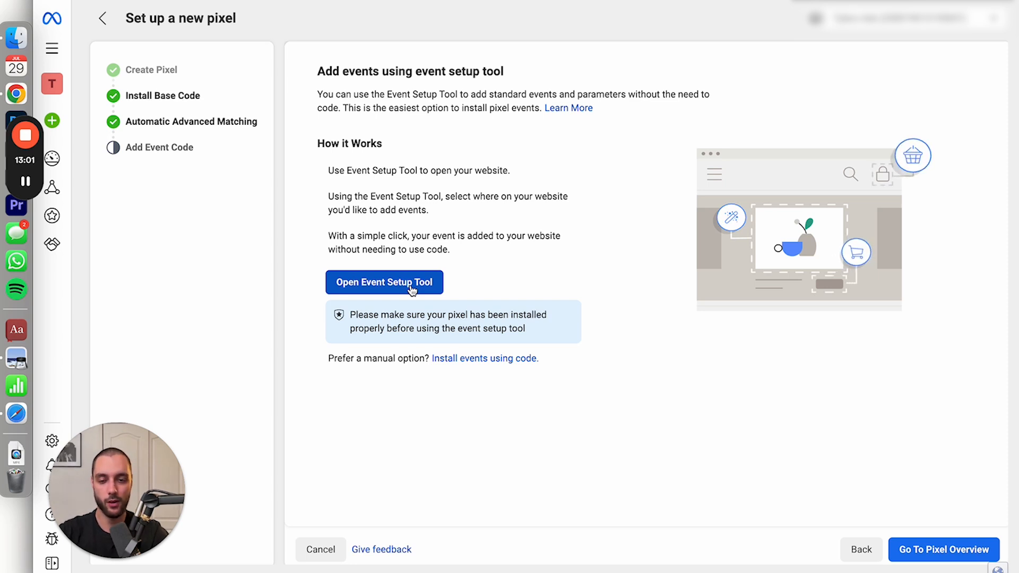
{"action": "left_click_drag", "start_coordinate": [103, 510], "coordinate": [127, 515]}
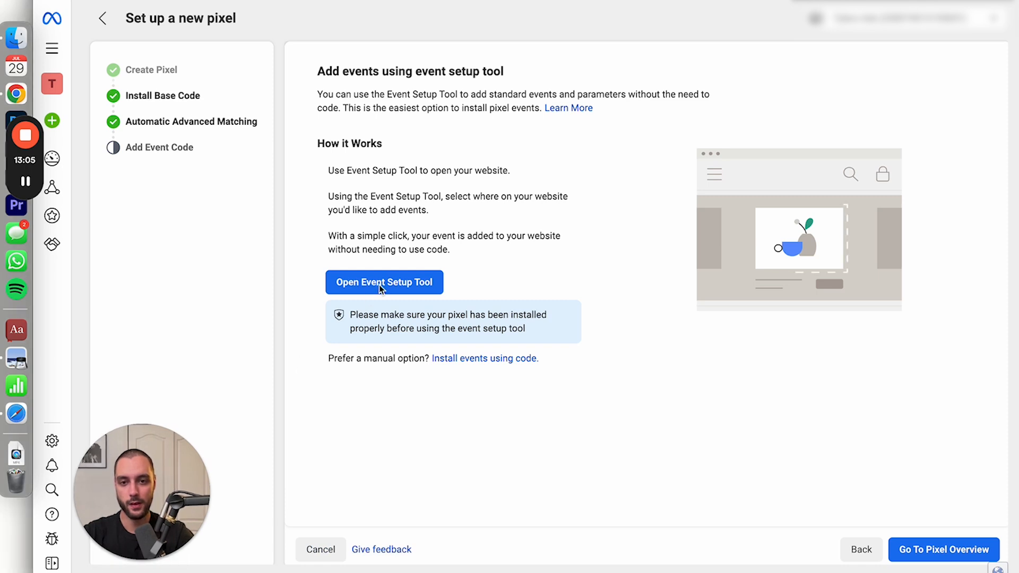
Open the Event Setup Tool and enter the test funnel's preview address as the website URL
{"action": "left_click", "coordinate": [412, 287]}
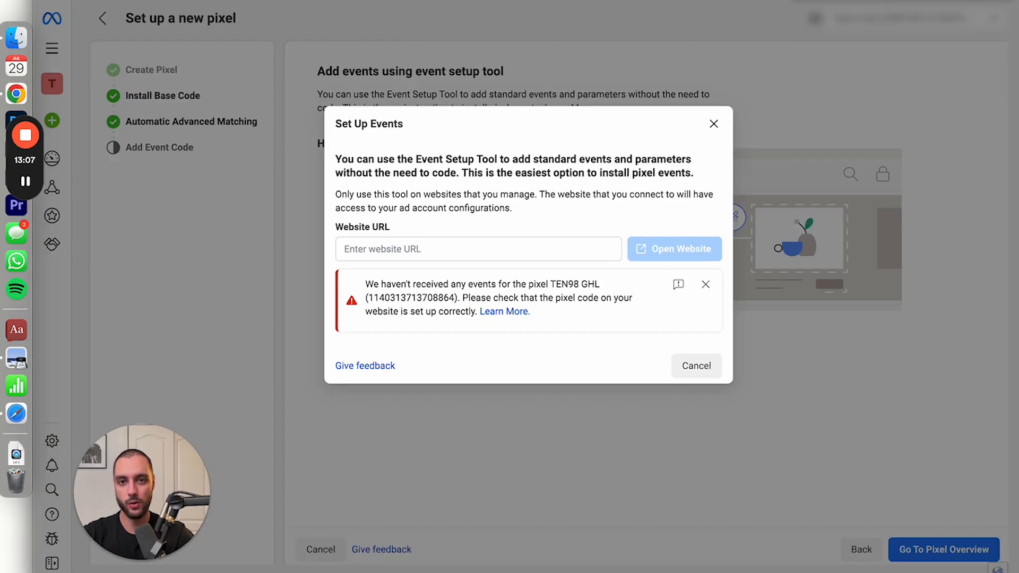
{"action": "key", "text": "ctrl+Tab"}
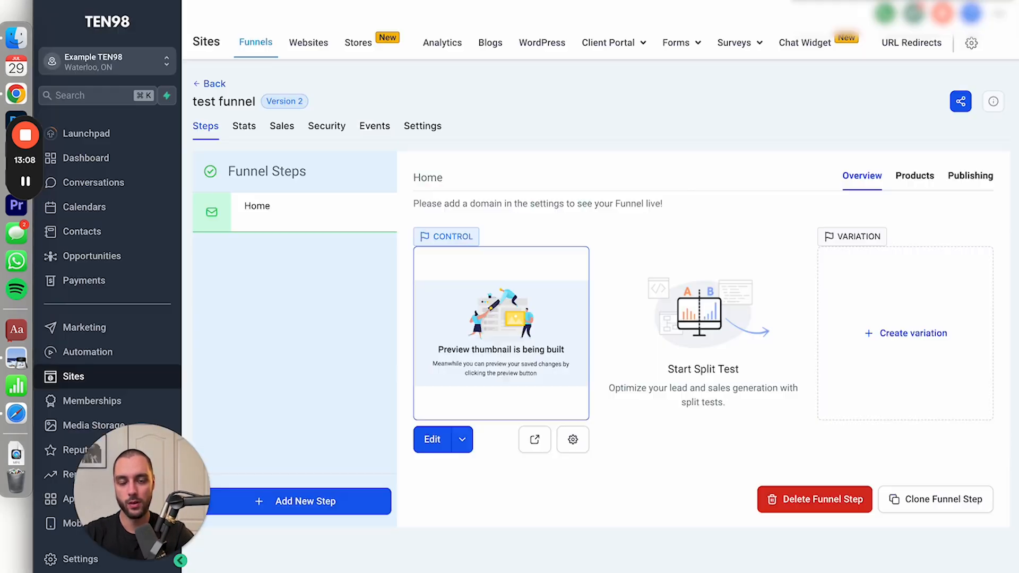
{"action": "left_click", "coordinate": [535, 439]}
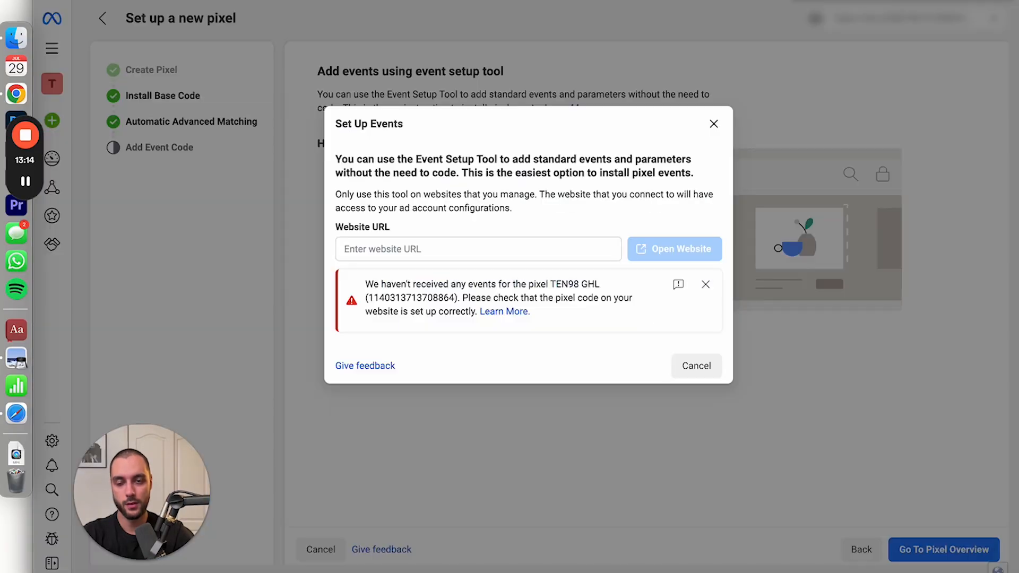
{"action": "left_click", "coordinate": [382, 254]}
{"action": "type", "text": "https://app.gohighlevel.com/v2/preview/aDWiiungjg1c5IVEW2ee"}
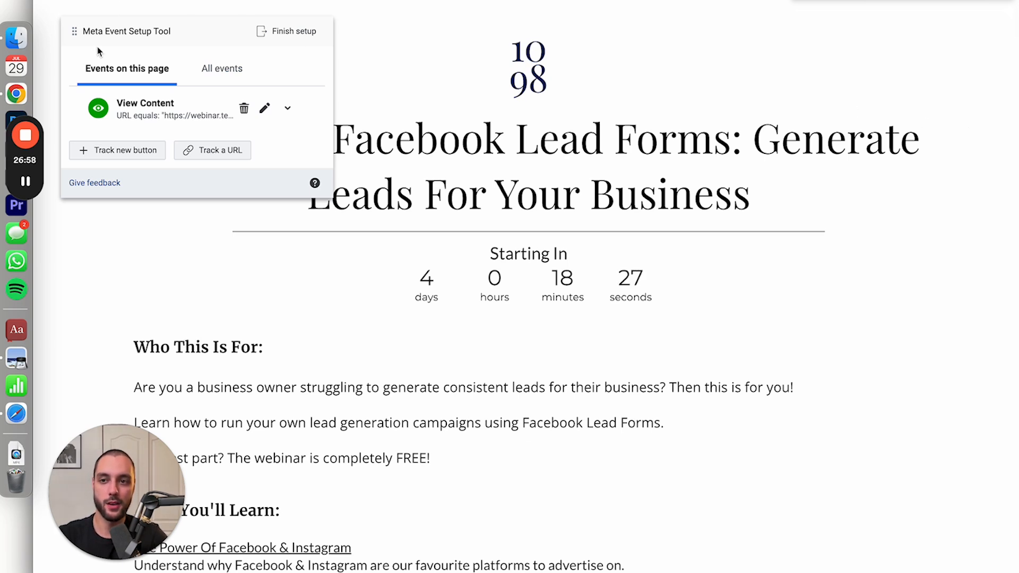
Try to track a new button event on the webinar page's "See some of our case studies here." link
{"action": "mouse_move", "coordinate": [181, 32]}
{"action": "left_mouse_down"}
{"action": "mouse_move", "coordinate": [220, 32]}
{"action": "mouse_move", "coordinate": [184, 38]}
{"action": "left_mouse_up"}
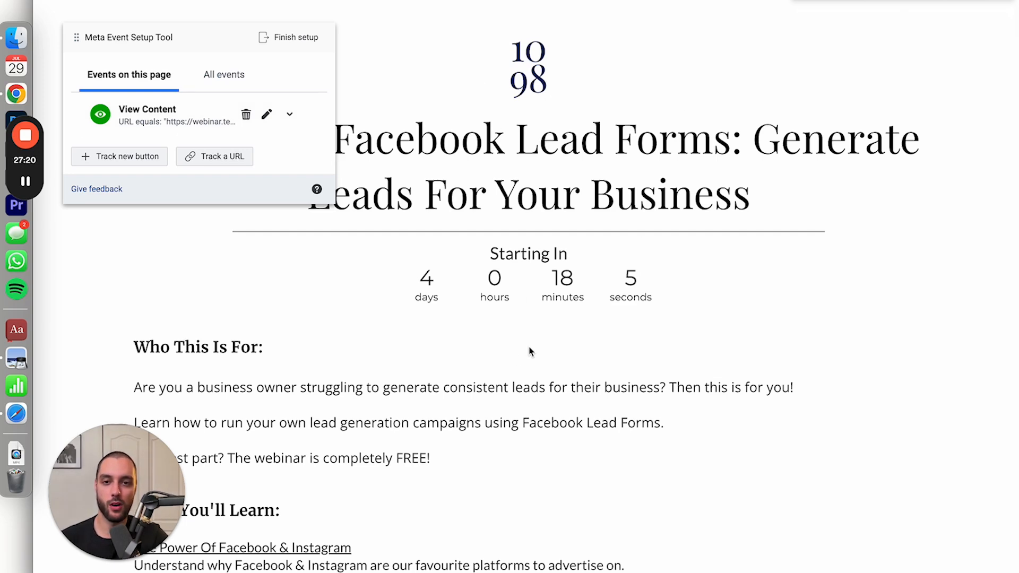
{"action": "scroll", "coordinate": [530, 351], "scroll_direction": "down", "scroll_amount": 10}
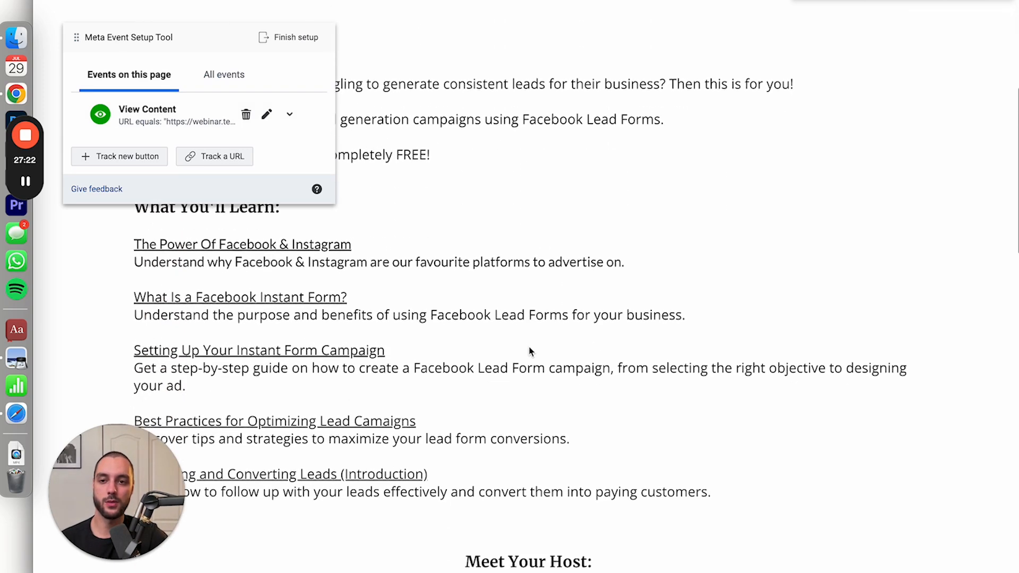
{"action": "scroll", "coordinate": [530, 351], "scroll_direction": "down", "scroll_amount": 6}
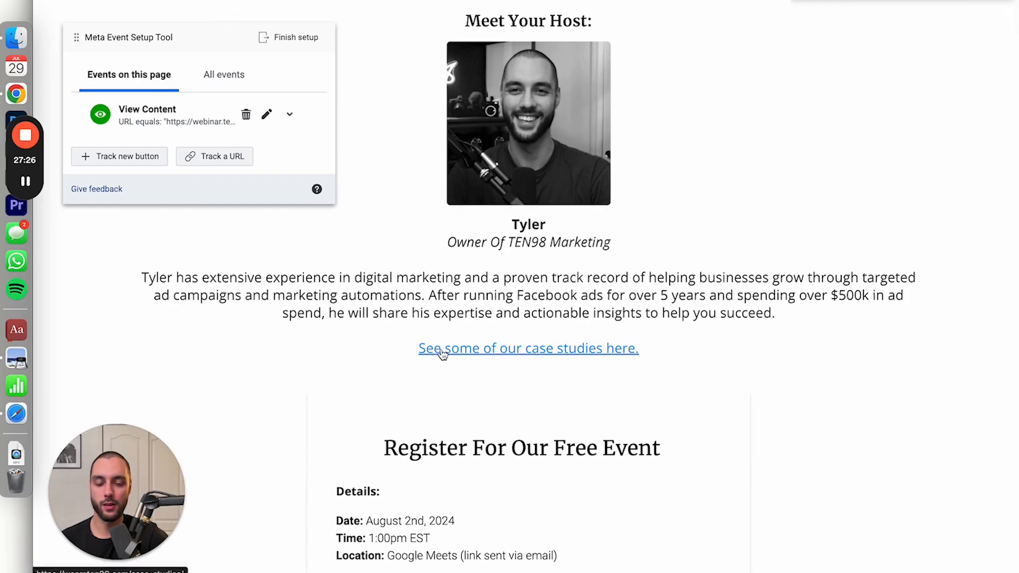
{"action": "left_click", "coordinate": [128, 157]}
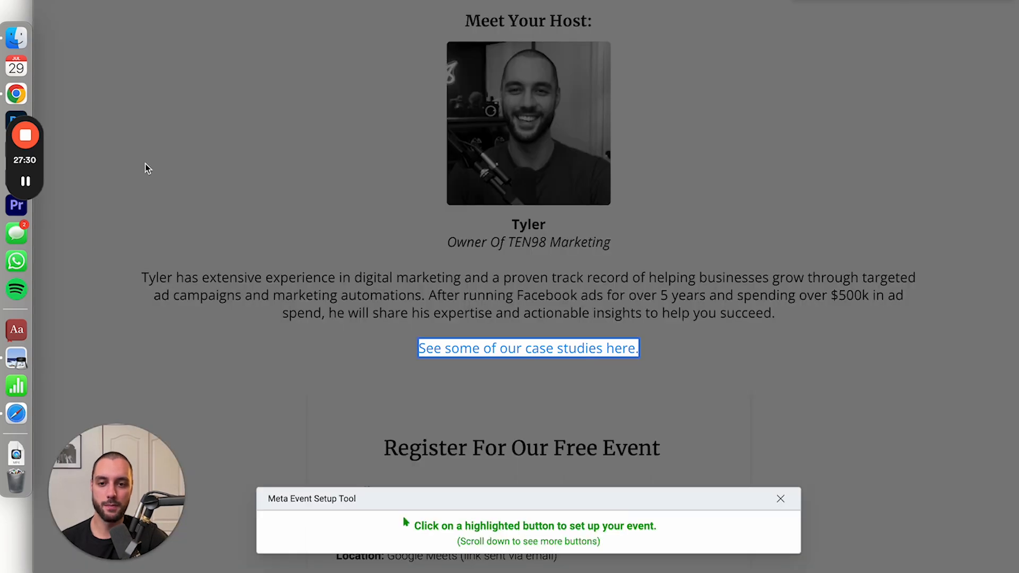
{"action": "left_click", "coordinate": [508, 349]}
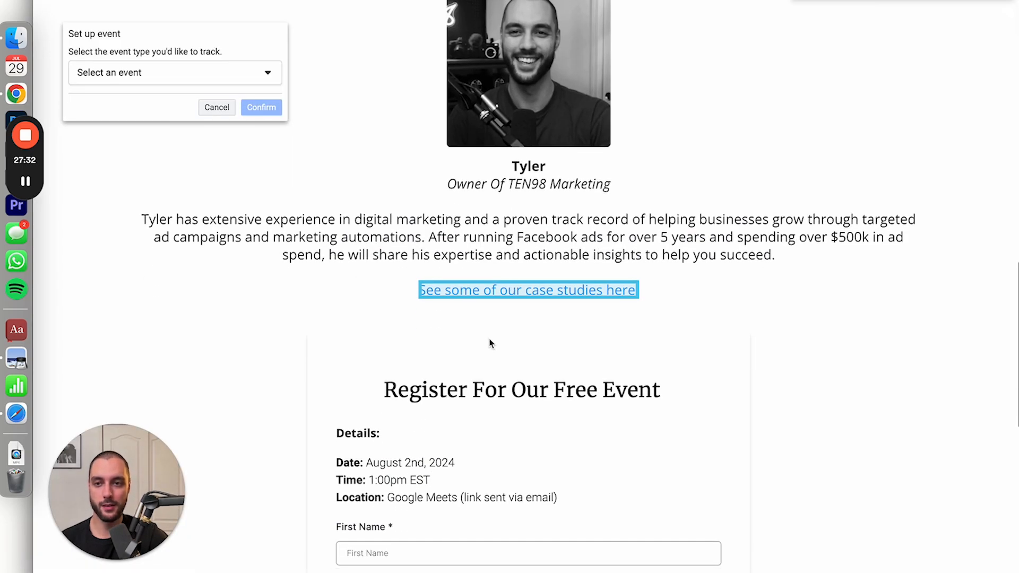
Look through the event types available for tracking the case studies link
{"action": "left_click", "coordinate": [150, 73]}
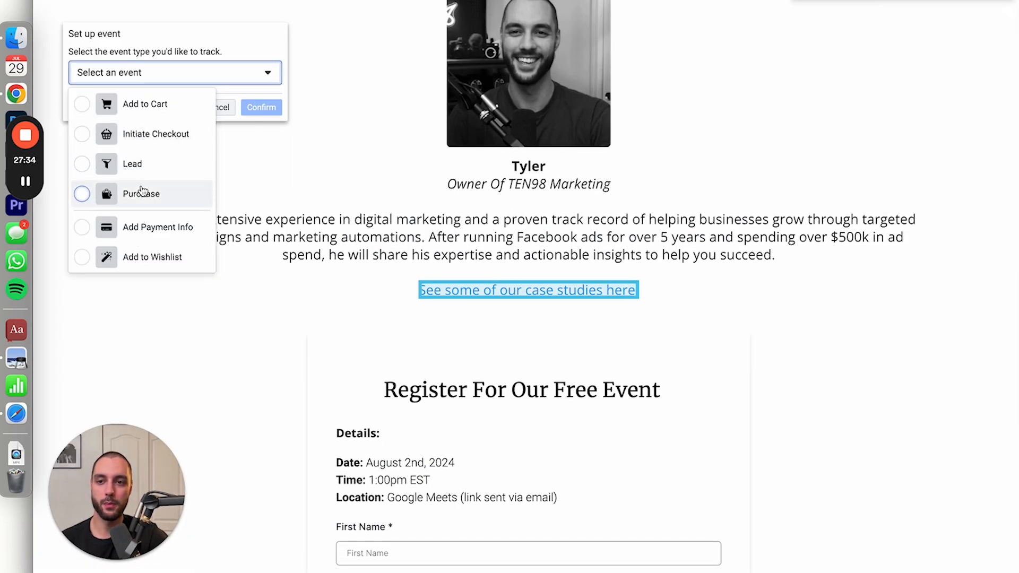
{"action": "scroll", "coordinate": [143, 192], "scroll_direction": "up", "scroll_amount": 2}
{"action": "scroll", "coordinate": [143, 192], "scroll_direction": "down", "scroll_amount": 1}
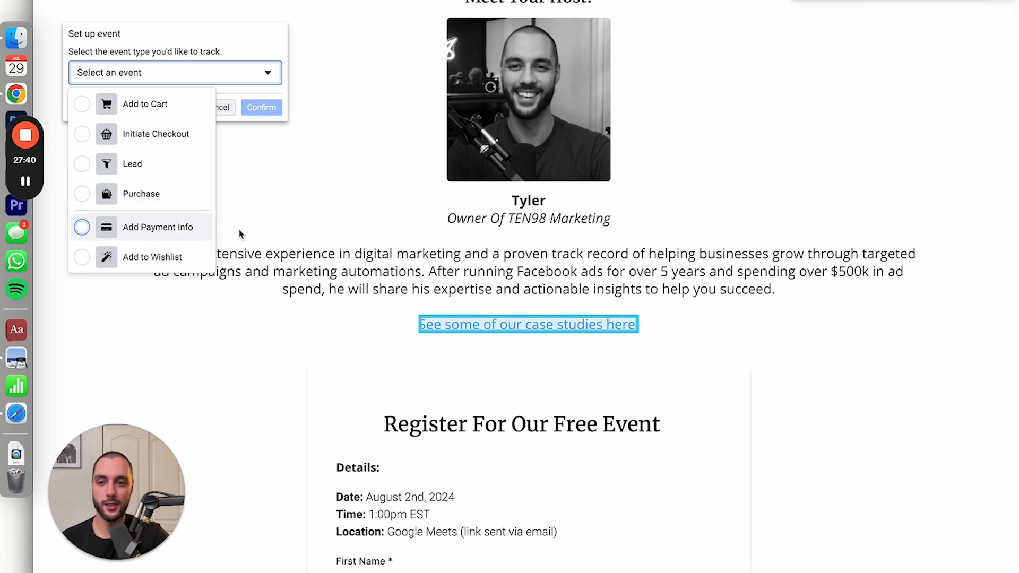
{"action": "scroll", "coordinate": [194, 196], "scroll_direction": "up", "scroll_amount": 1}
{"action": "scroll", "coordinate": [194, 196], "scroll_direction": "up", "scroll_amount": 1}
{"action": "scroll", "coordinate": [195, 223], "scroll_direction": "down", "scroll_amount": 4}
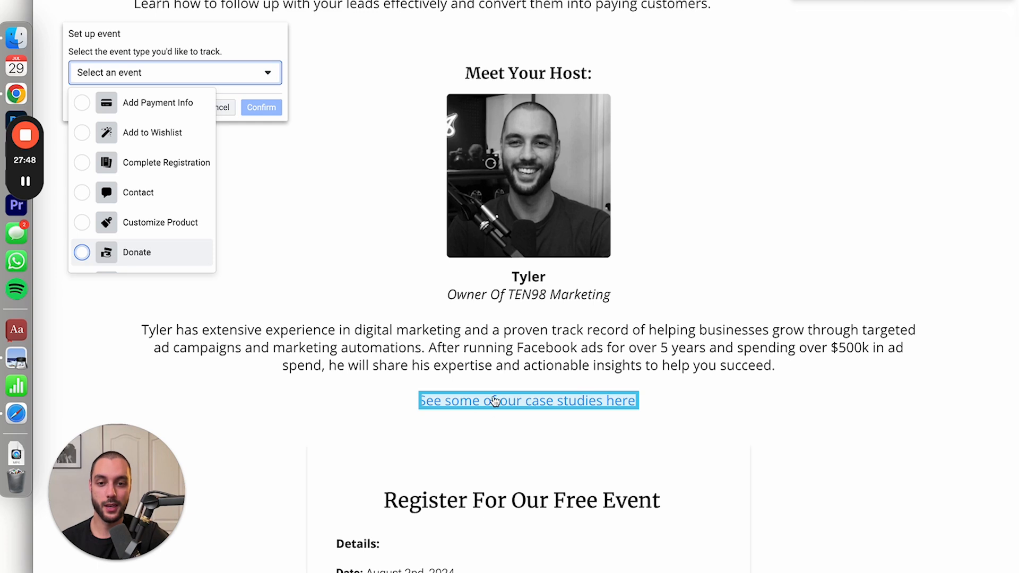
{"action": "scroll", "coordinate": [166, 246], "scroll_direction": "down", "scroll_amount": 1}
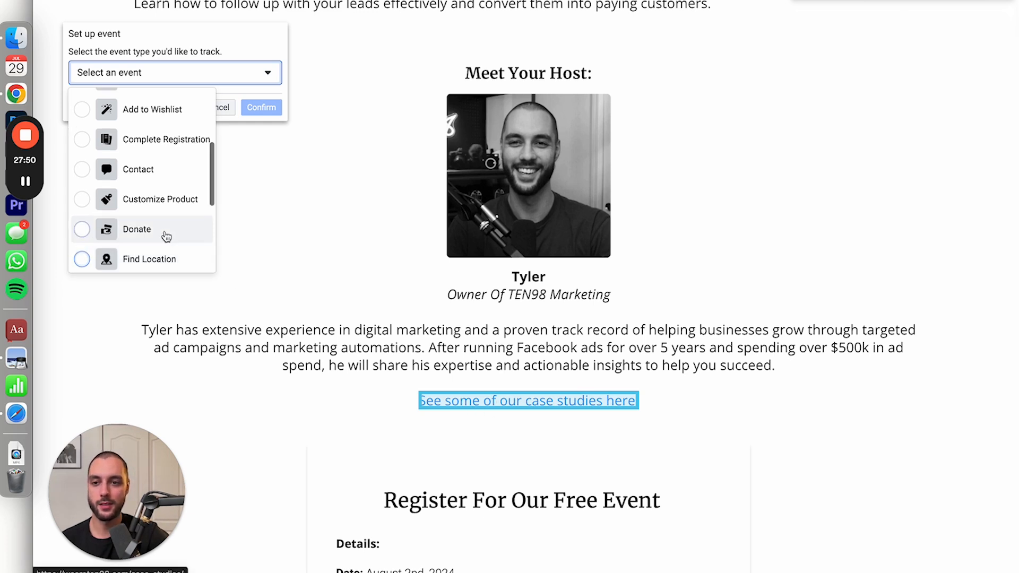
{"action": "scroll", "coordinate": [166, 212], "scroll_direction": "up", "scroll_amount": 5}
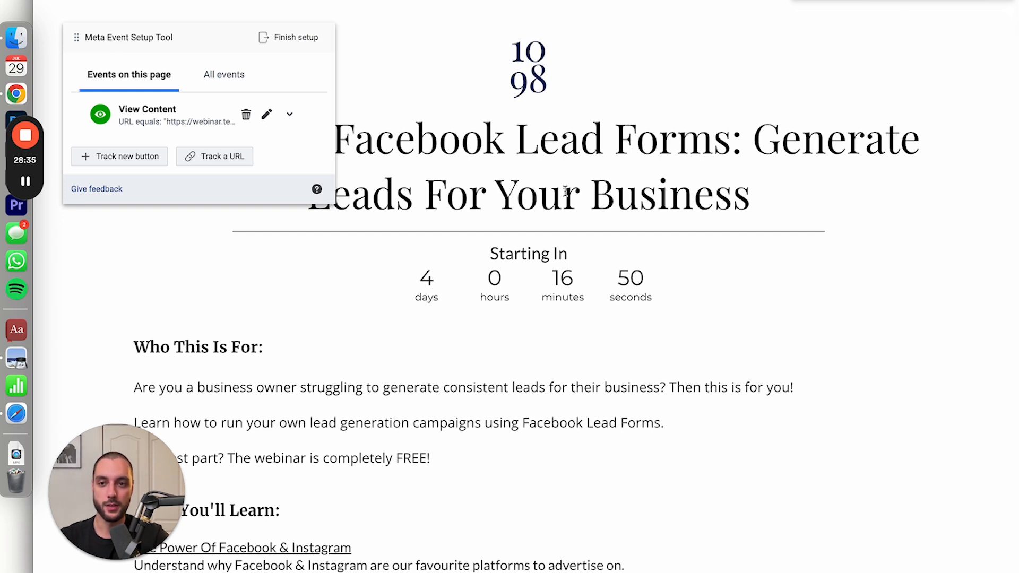
Try to track a View Content event on the webinar signup page by its URL
{"action": "left_click", "coordinate": [204, 161]}
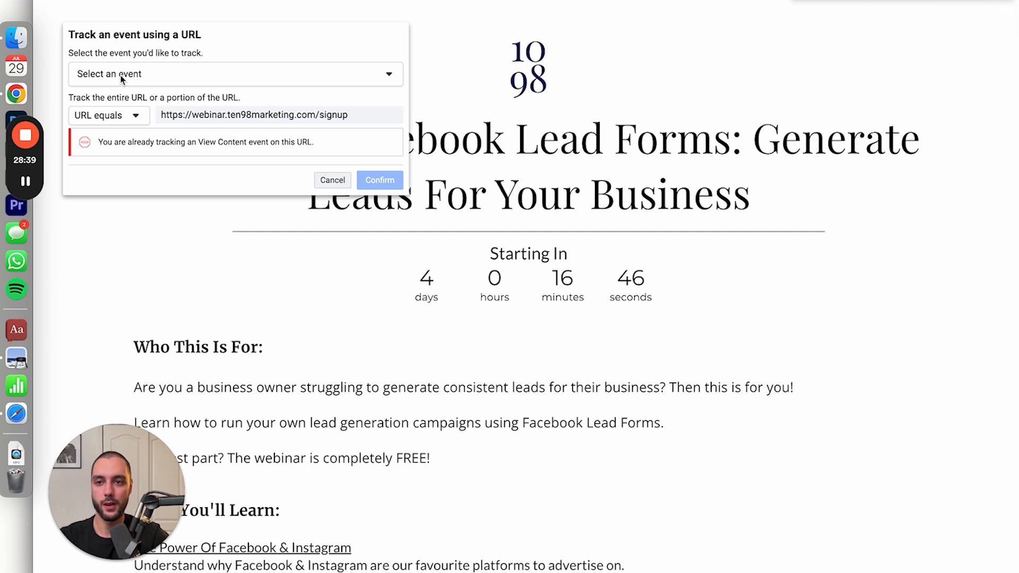
{"action": "left_click", "coordinate": [161, 81]}
{"action": "scroll", "coordinate": [152, 186], "scroll_direction": "down", "scroll_amount": 5}
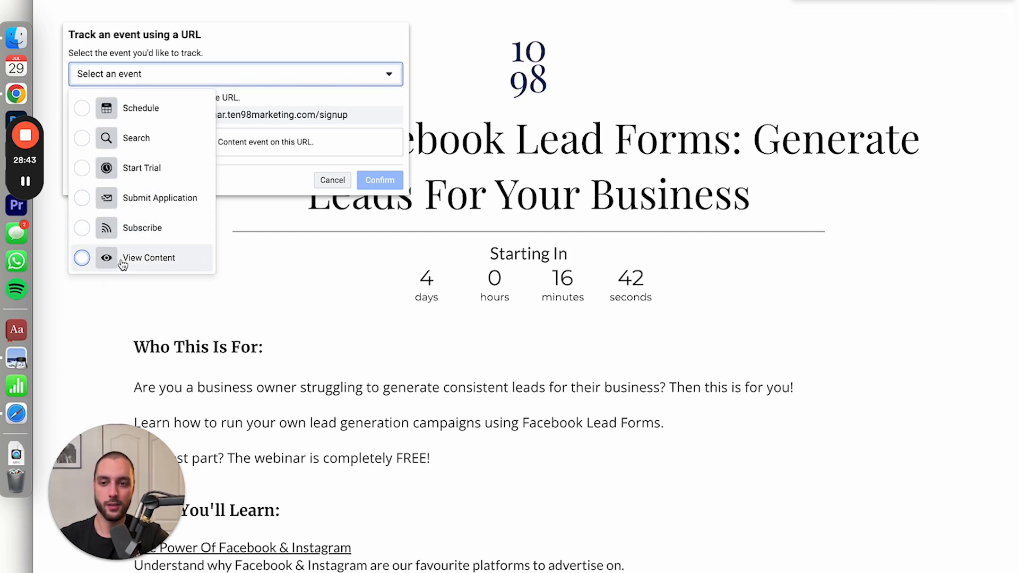
{"action": "scroll", "coordinate": [144, 254], "scroll_direction": "up", "scroll_amount": 1}
{"action": "scroll", "coordinate": [150, 264], "scroll_direction": "down", "scroll_amount": 1}
{"action": "left_click", "coordinate": [150, 260]}
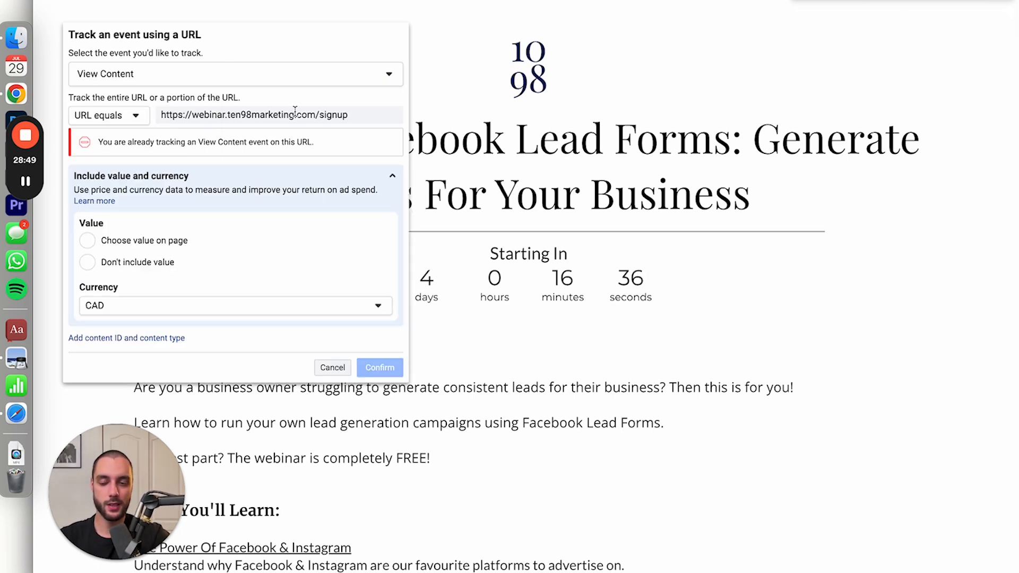
Try to include a value chosen on the page in the View Content event, and cancel the URL event setup
{"action": "left_click_drag", "start_coordinate": [100, 145], "coordinate": [118, 144]}
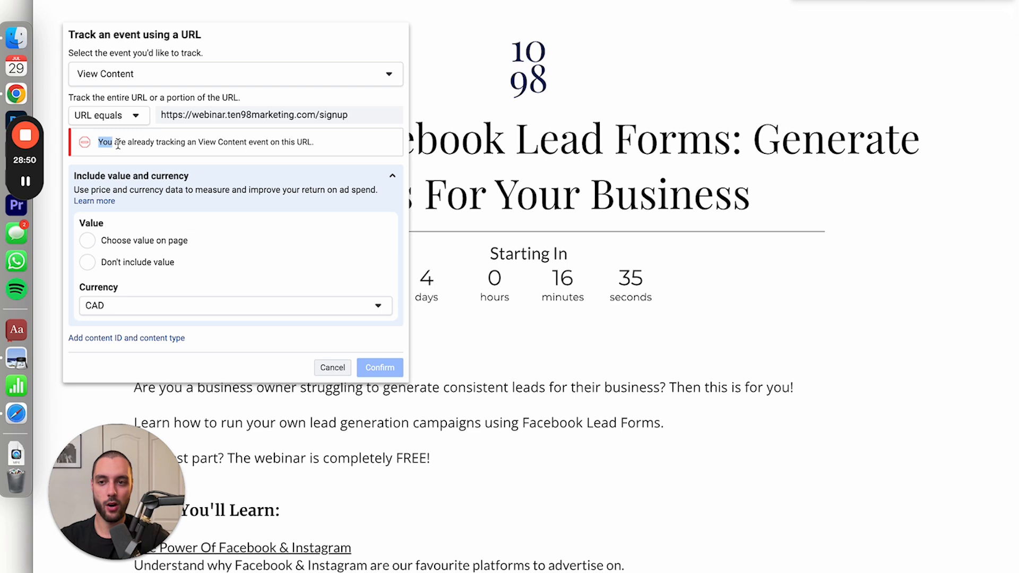
{"action": "left_click", "coordinate": [331, 146]}
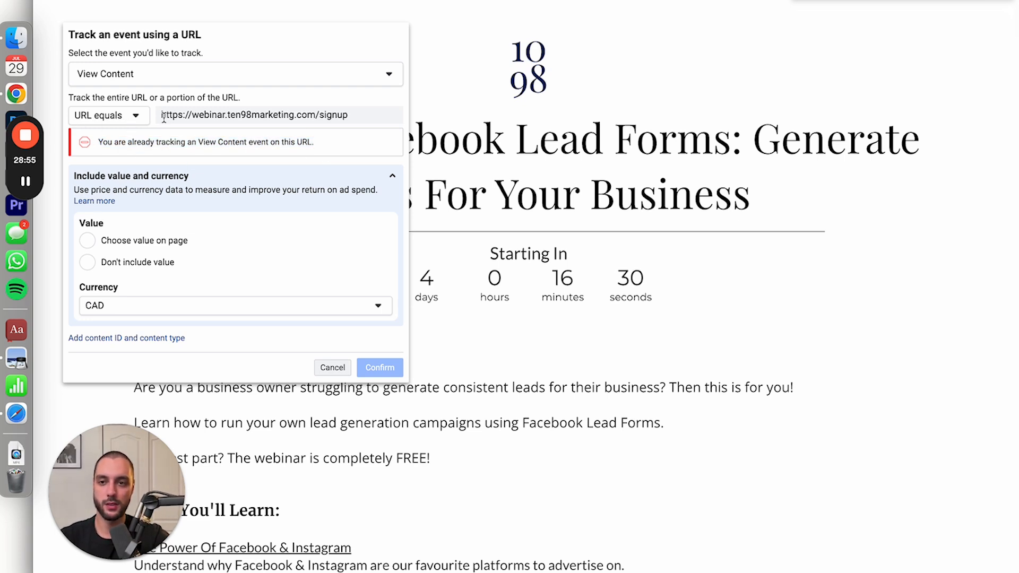
{"action": "left_click_drag", "start_coordinate": [162, 116], "coordinate": [355, 125]}
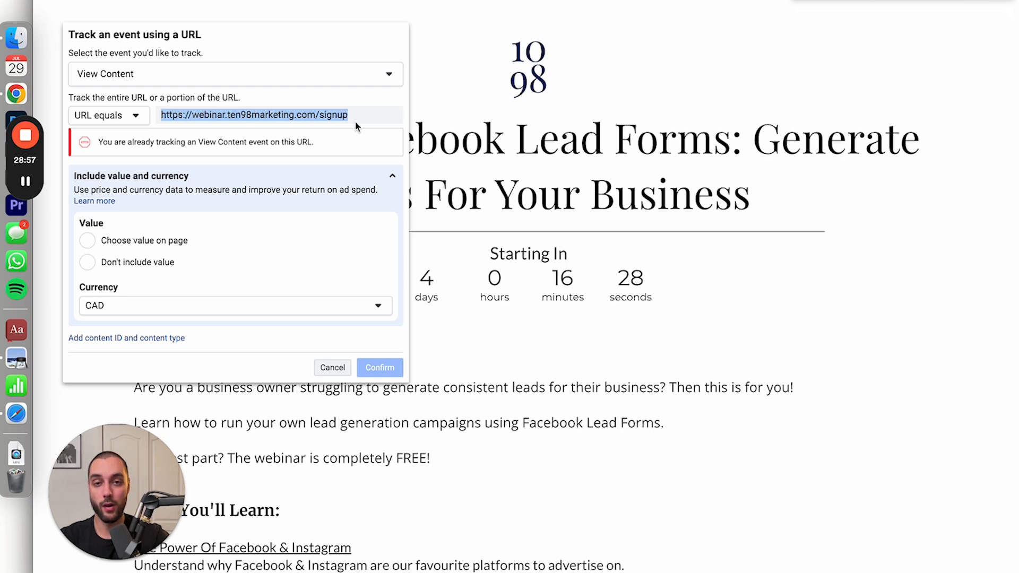
{"action": "left_click", "coordinate": [308, 165]}
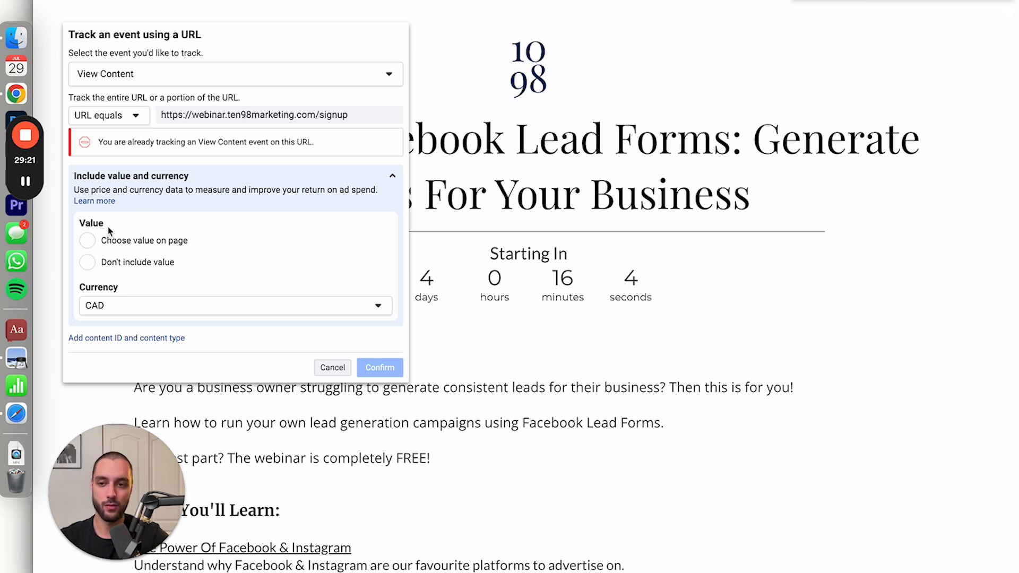
{"action": "left_click", "coordinate": [117, 244]}
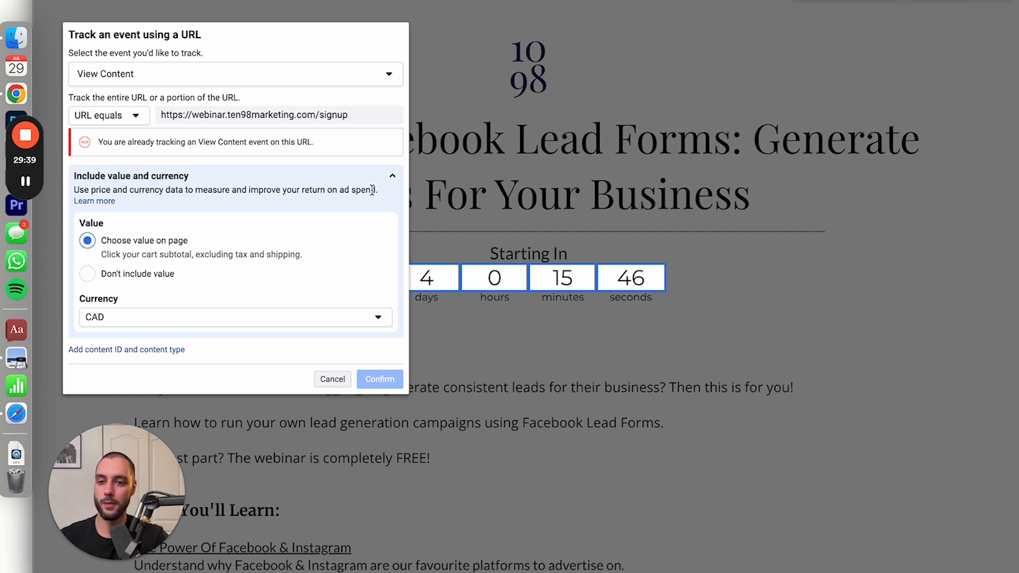
{"action": "left_click", "coordinate": [332, 379]}
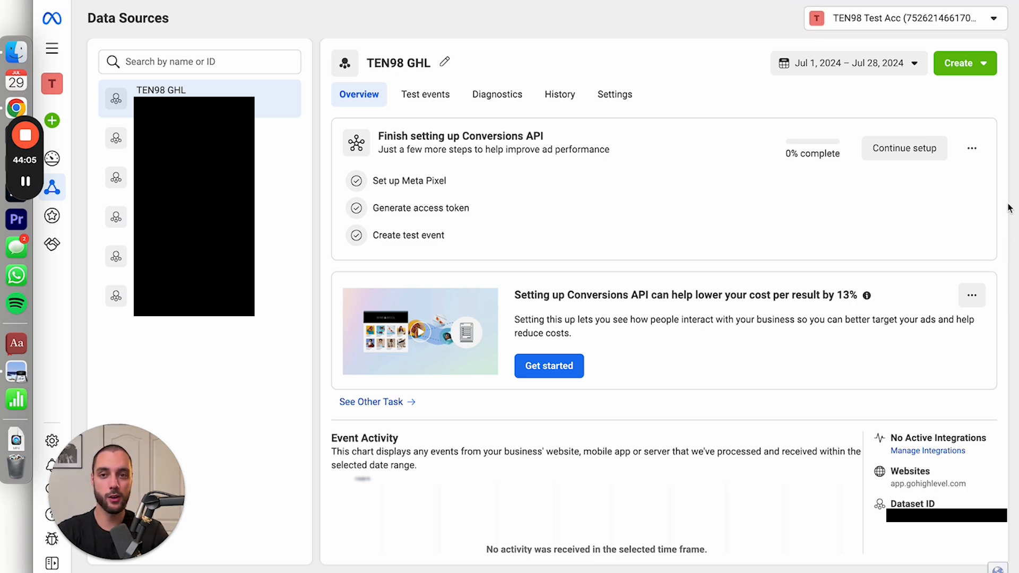
Switch to the GHL account, create a new automation workflow from scratch and dismiss the re-entry notice
{"action": "key", "text": "ctrl+Tab"}
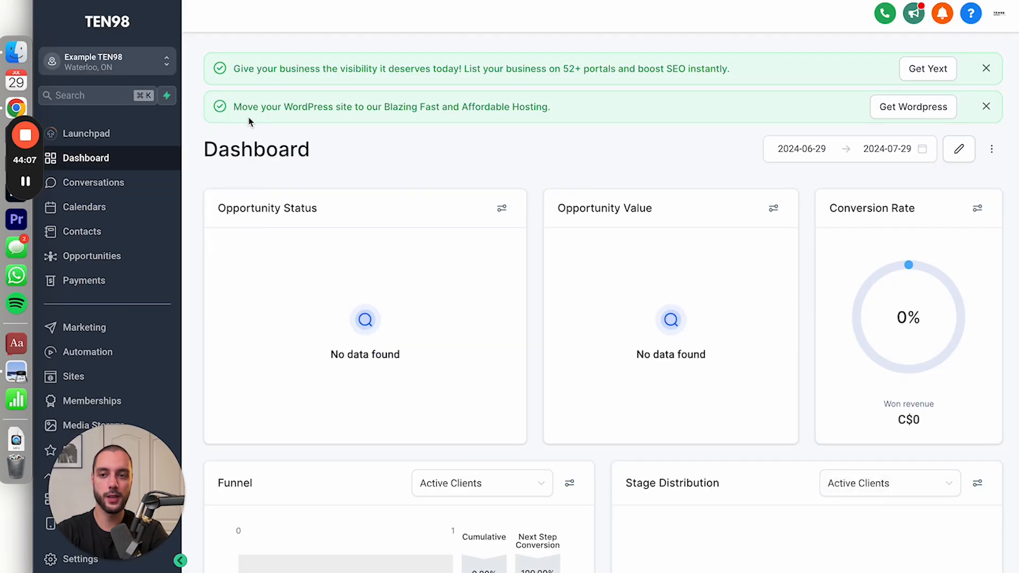
{"action": "left_click", "coordinate": [124, 352]}
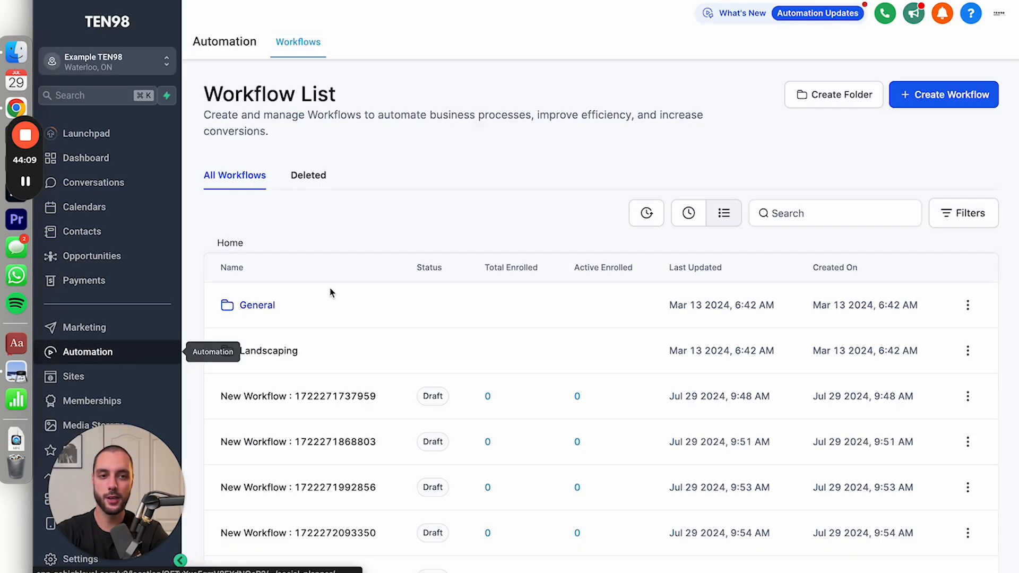
{"action": "left_click", "coordinate": [922, 96]}
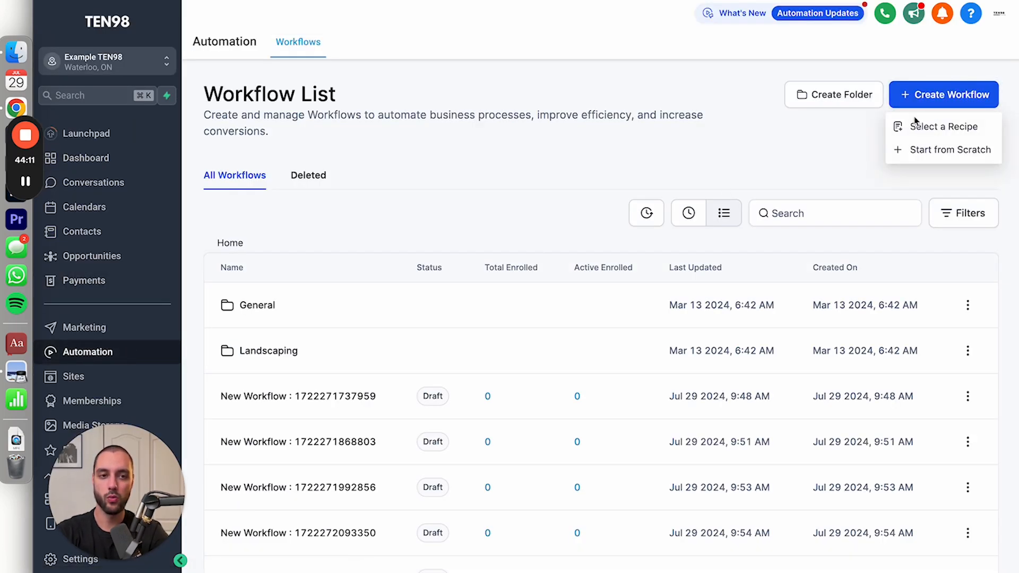
{"action": "left_click", "coordinate": [914, 150]}
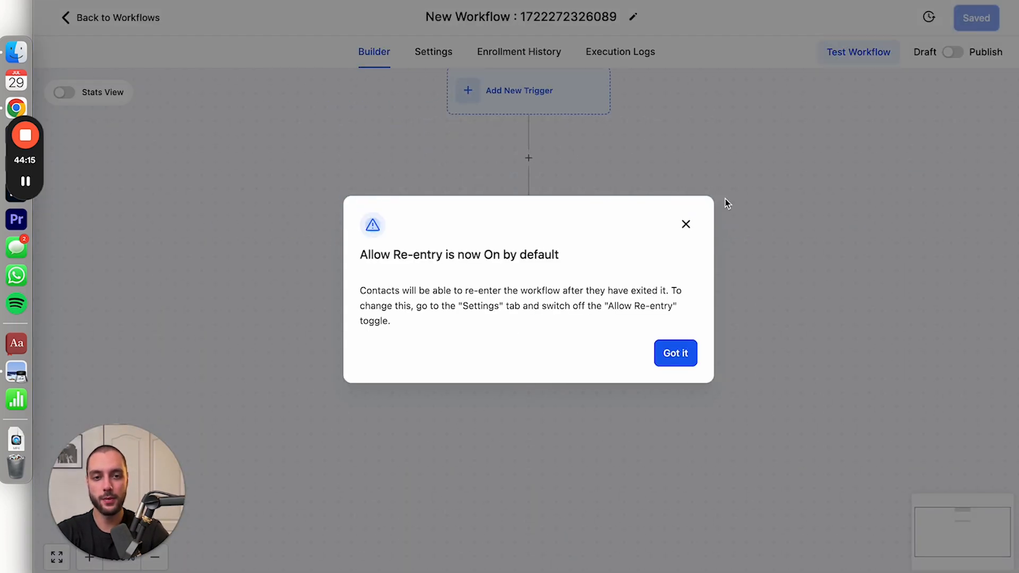
{"action": "left_click", "coordinate": [686, 224]}
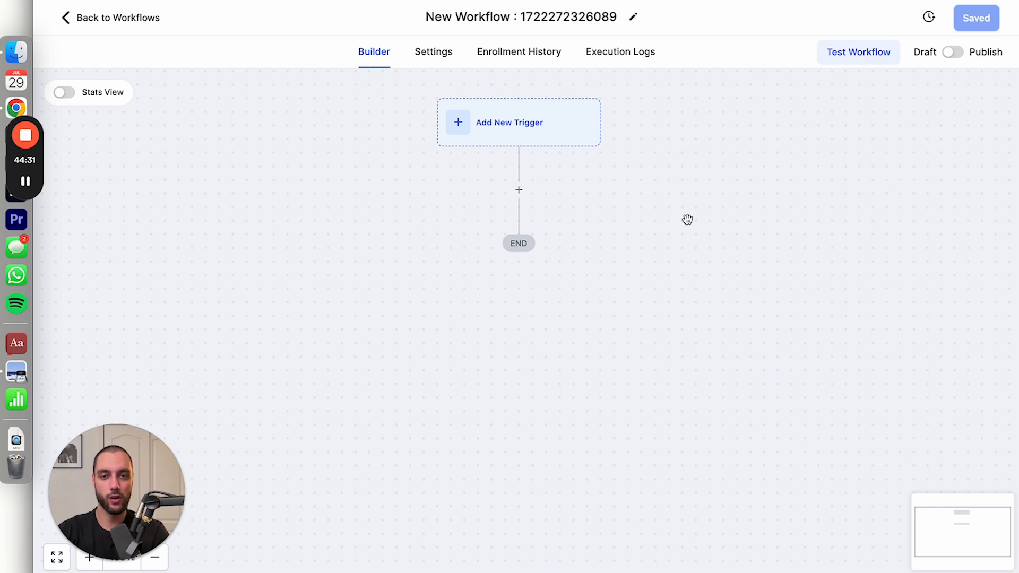
Rename the workflow as "Contact Page → Facebook API Trigger"
{"action": "left_click", "coordinate": [492, 15]}
{"action": "type", "text": "Contact Page"}
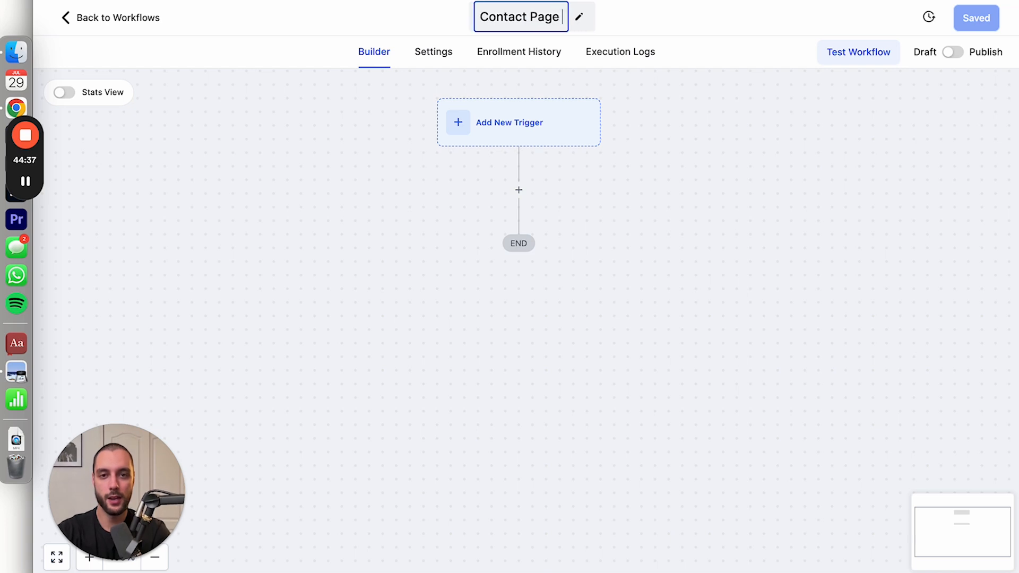
{"action": "type", "text": " → Facebook API Trigger"}
{"action": "left_click", "coordinate": [676, 170]}
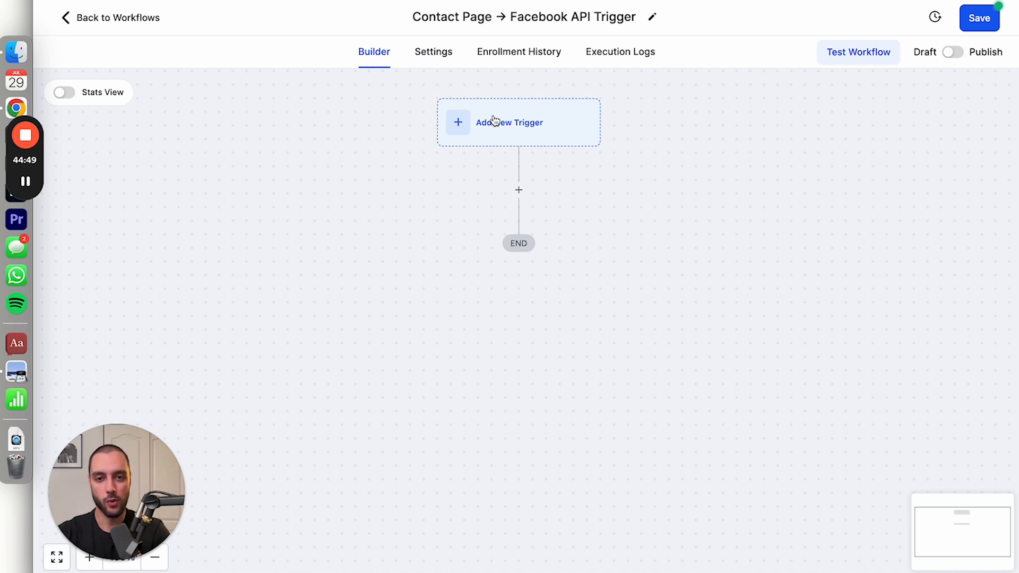
Add a Form submitted trigger to the workflow
{"action": "left_click", "coordinate": [535, 130]}
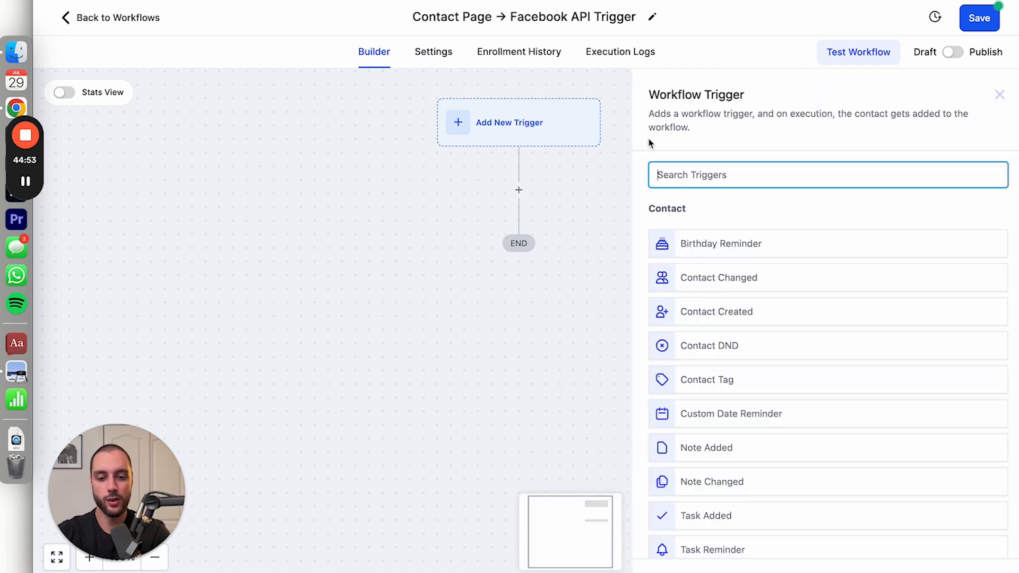
{"action": "type", "text": "form"}
{"action": "left_click", "coordinate": [717, 242]}
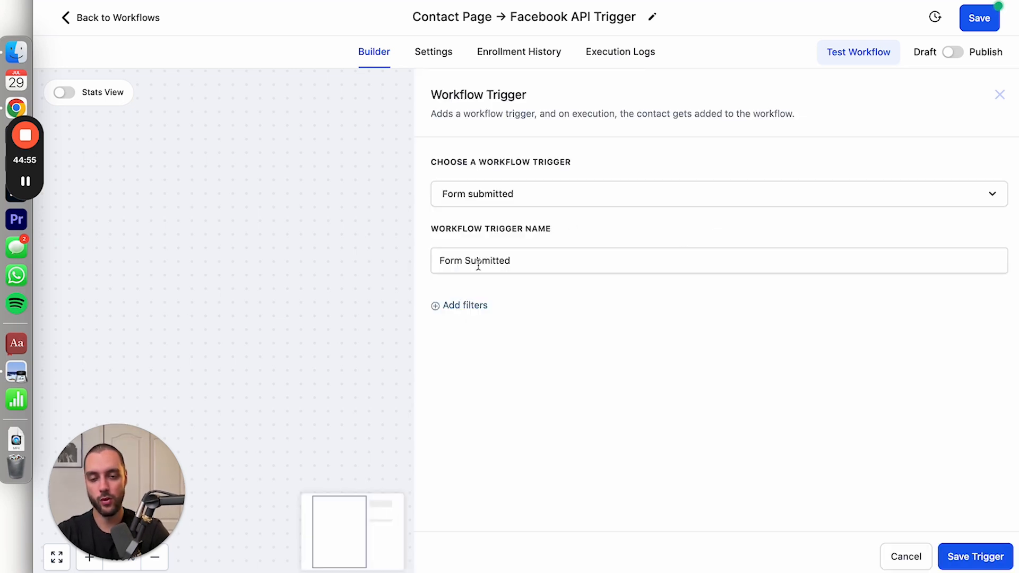
Filter the Form submitted trigger so that Form is Contact Form, and save the trigger
{"action": "left_click", "coordinate": [481, 308]}
{"action": "left_click", "coordinate": [481, 329]}
{"action": "left_click", "coordinate": [482, 417]}
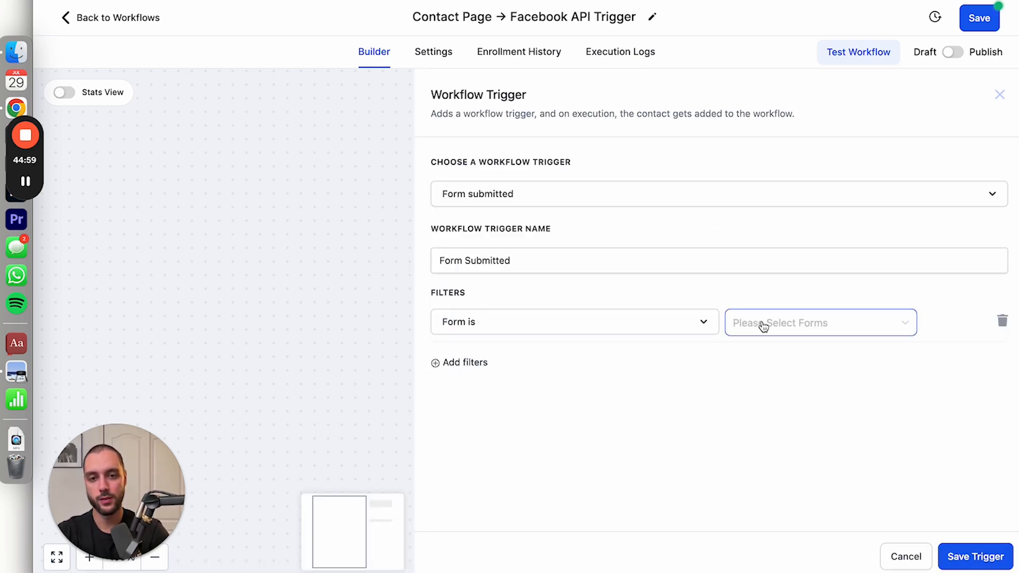
{"action": "left_click", "coordinate": [771, 321]}
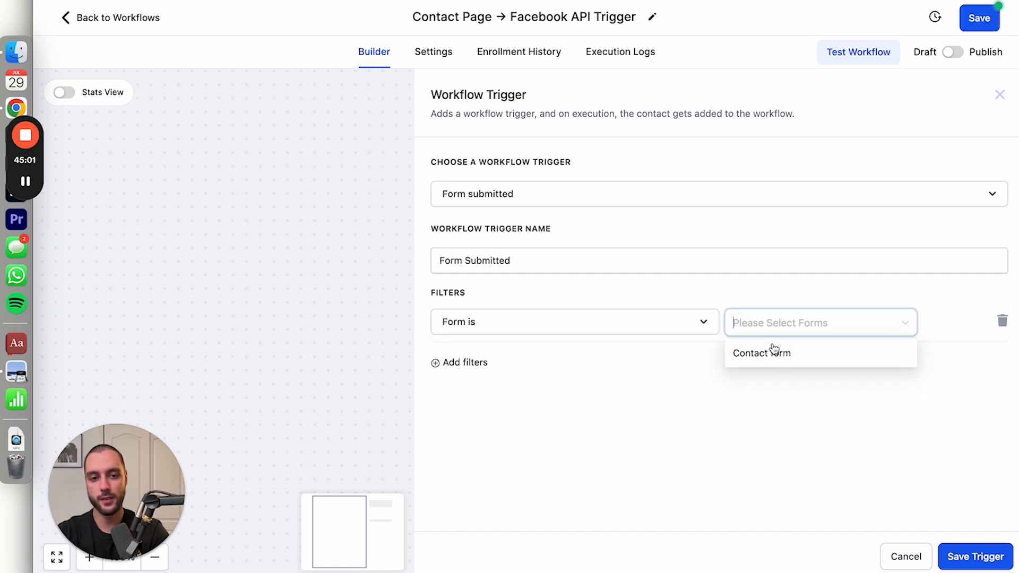
{"action": "left_click", "coordinate": [774, 351]}
{"action": "left_click", "coordinate": [688, 443]}
{"action": "left_click", "coordinate": [994, 556]}
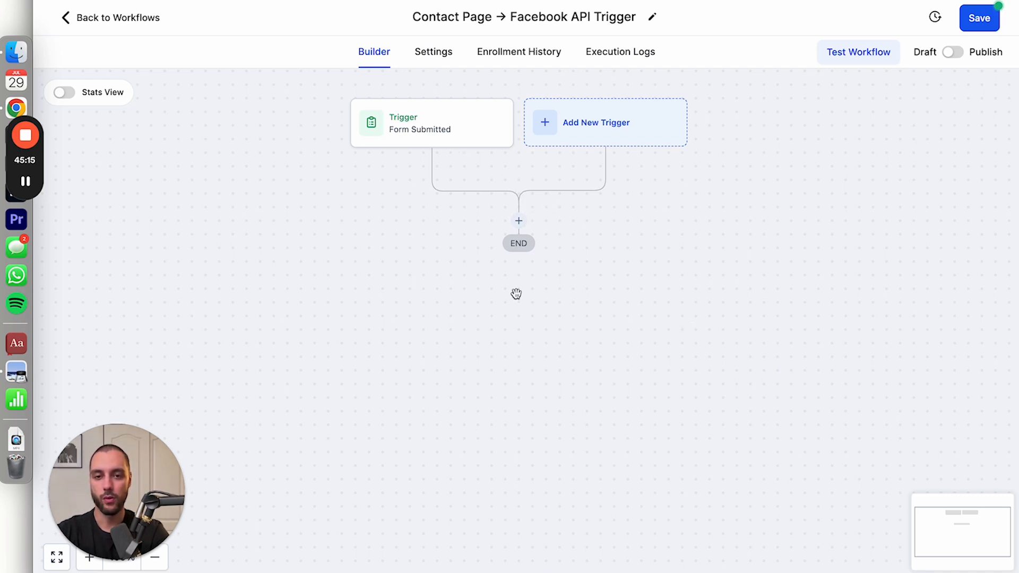
Add a Facebook - Conversion API action below the form trigger
{"action": "scroll", "coordinate": [605, 340], "scroll_direction": "up", "scroll_amount": 1}
{"action": "scroll", "coordinate": [605, 339], "scroll_direction": "left", "scroll_amount": 1}
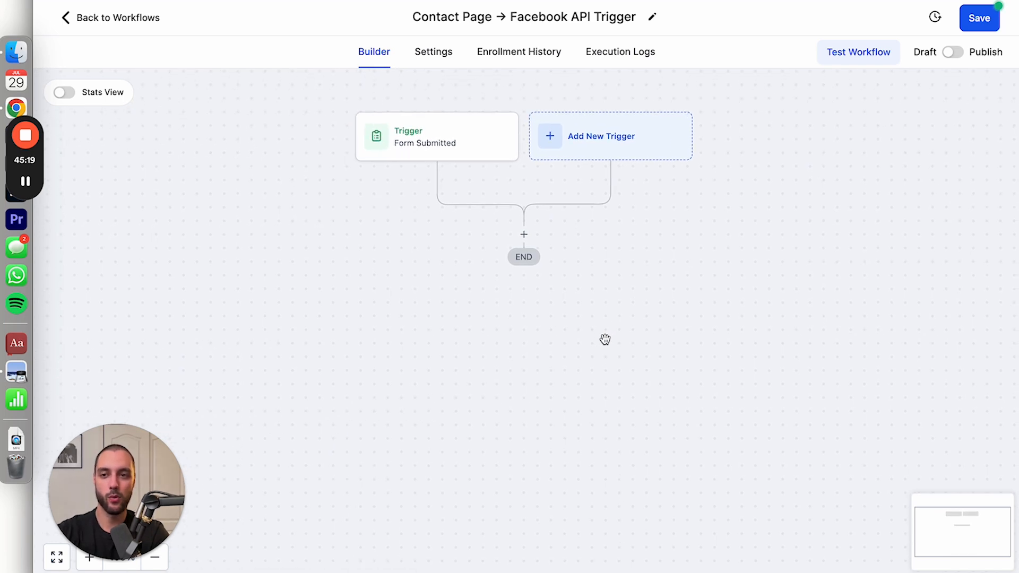
{"action": "left_click", "coordinate": [523, 235]}
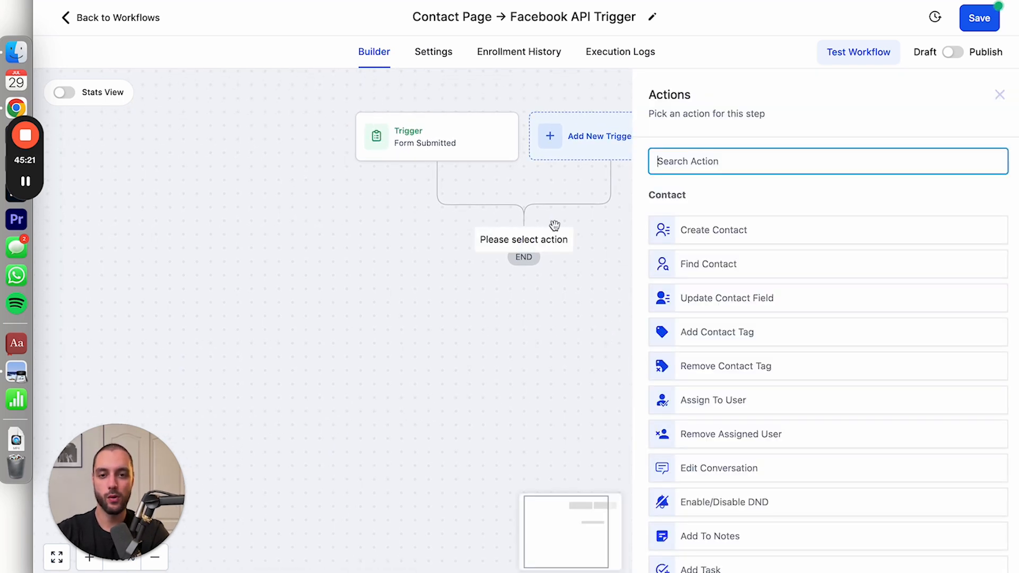
{"action": "type", "text": "facebook"}
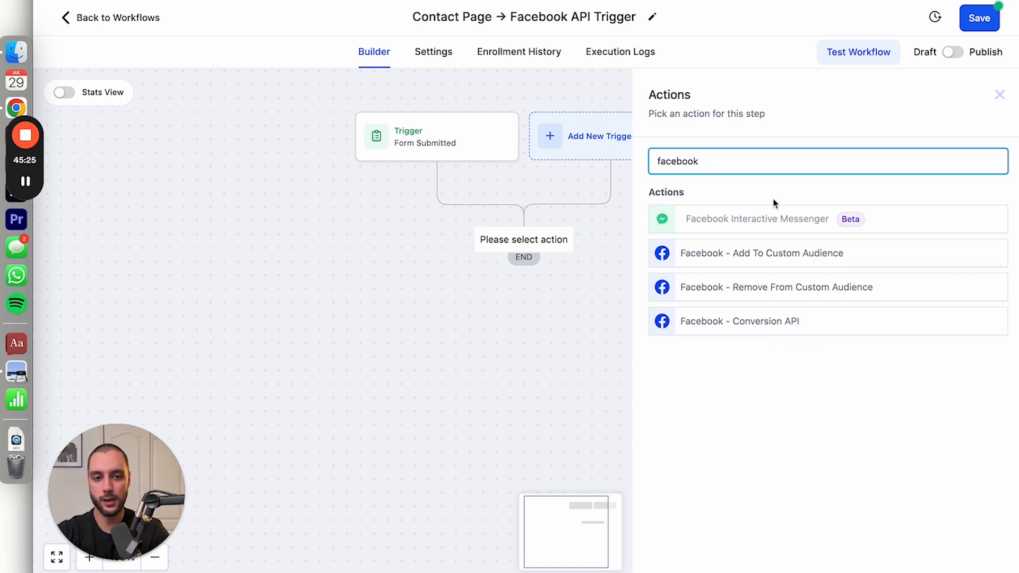
{"action": "left_click", "coordinate": [811, 322]}
Choose Funnel Event as the Conversion API action's event type and review its access token and other fields
{"action": "scroll", "coordinate": [771, 268], "scroll_direction": "down", "scroll_amount": 3}
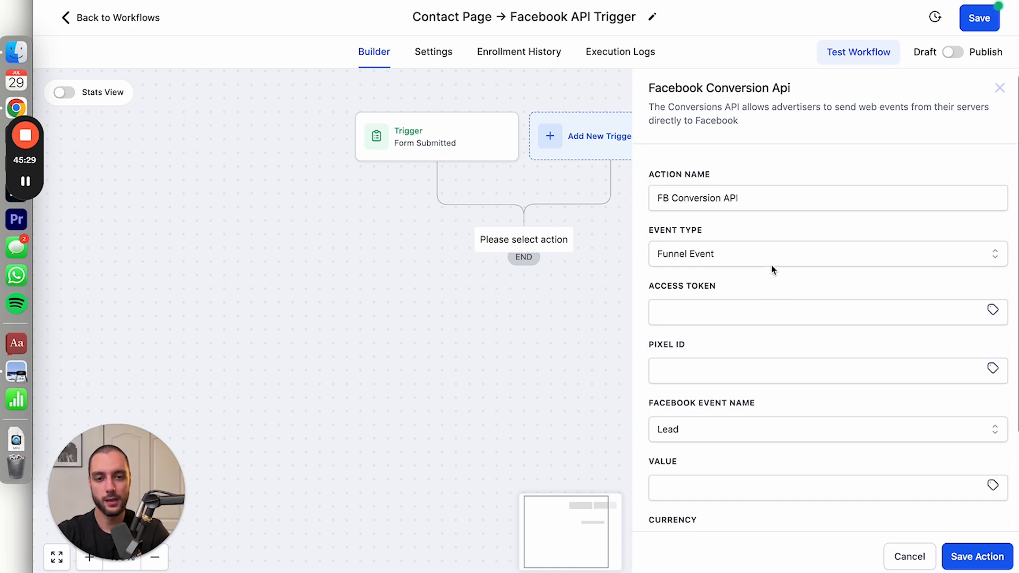
{"action": "scroll", "coordinate": [771, 223], "scroll_direction": "up", "scroll_amount": 2}
{"action": "scroll", "coordinate": [679, 171], "scroll_direction": "up", "scroll_amount": 2}
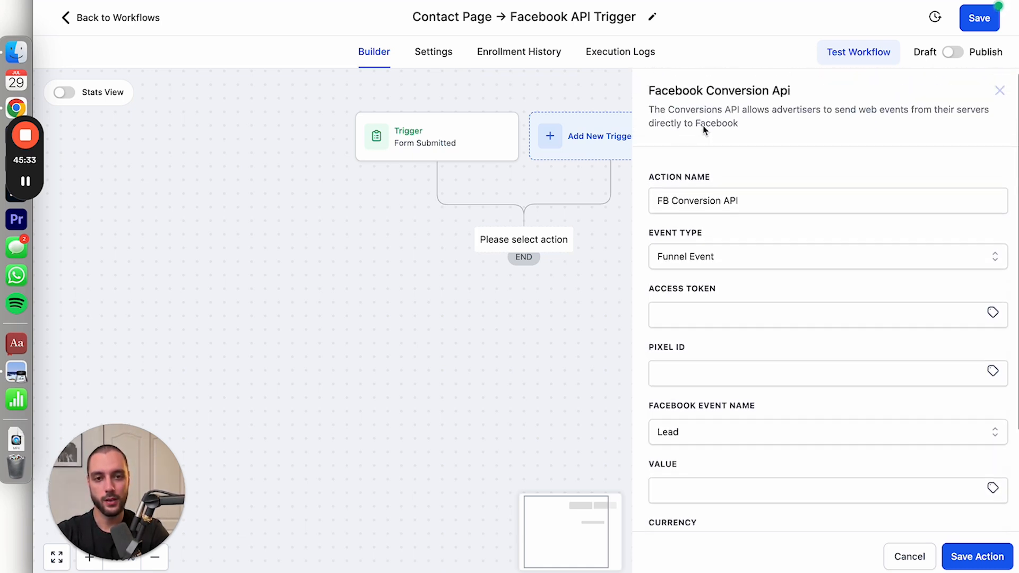
{"action": "triple_click", "coordinate": [678, 200]}
{"action": "left_click", "coordinate": [765, 207]}
{"action": "left_click", "coordinate": [762, 231]}
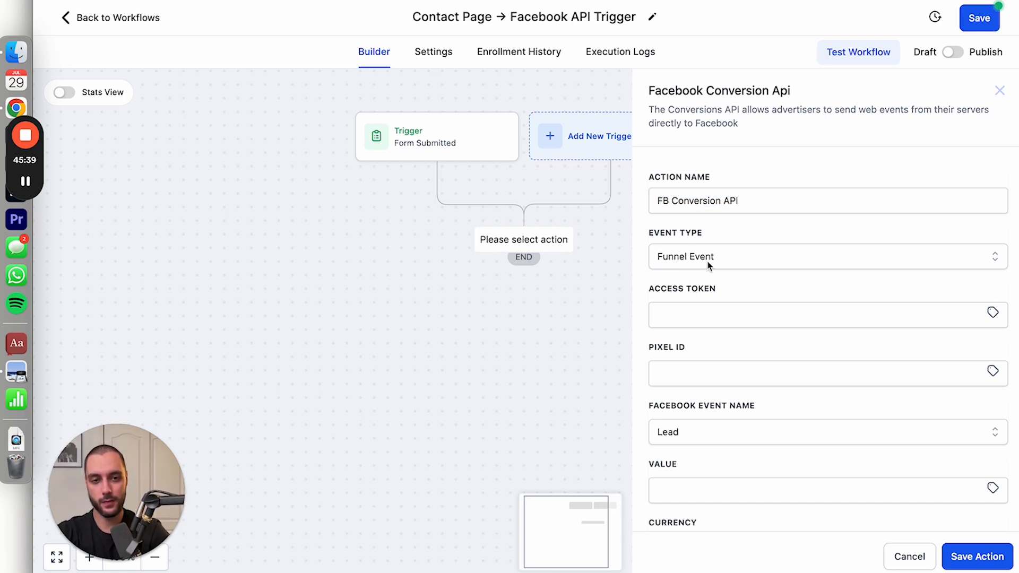
{"action": "left_click", "coordinate": [736, 259]}
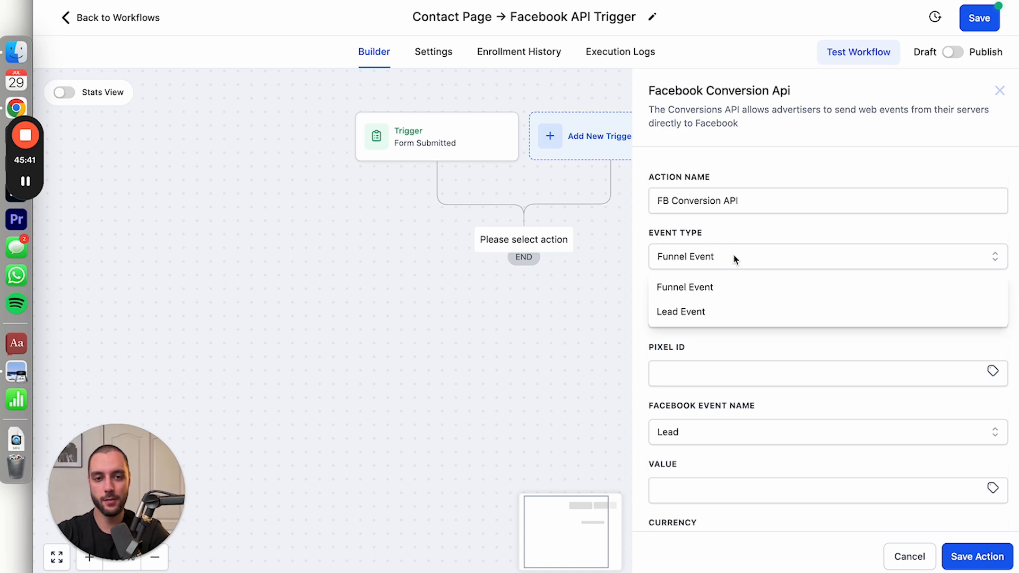
{"action": "left_click", "coordinate": [727, 287]}
{"action": "scroll", "coordinate": [728, 285], "scroll_direction": "down", "scroll_amount": 1}
{"action": "scroll", "coordinate": [728, 286], "scroll_direction": "down", "scroll_amount": 2}
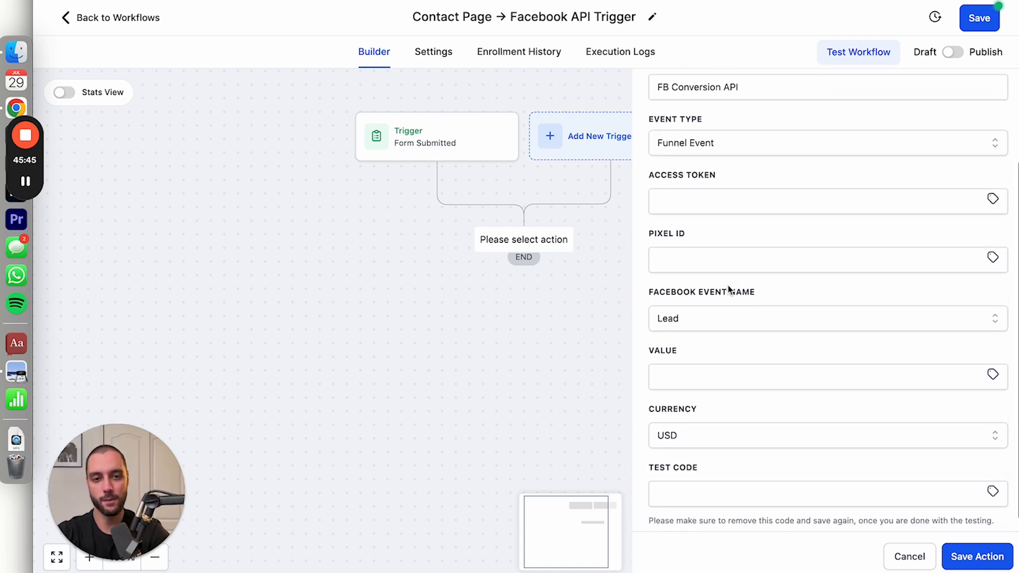
{"action": "left_click_drag", "start_coordinate": [656, 184], "coordinate": [737, 182]}
{"action": "left_click", "coordinate": [737, 182]}
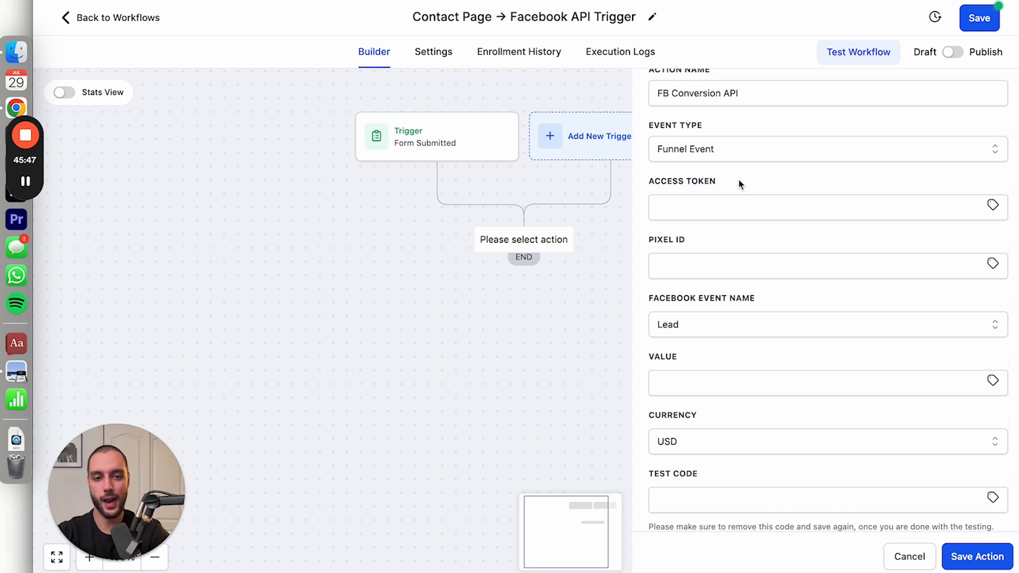
{"action": "scroll", "coordinate": [741, 190], "scroll_direction": "up", "scroll_amount": 1}
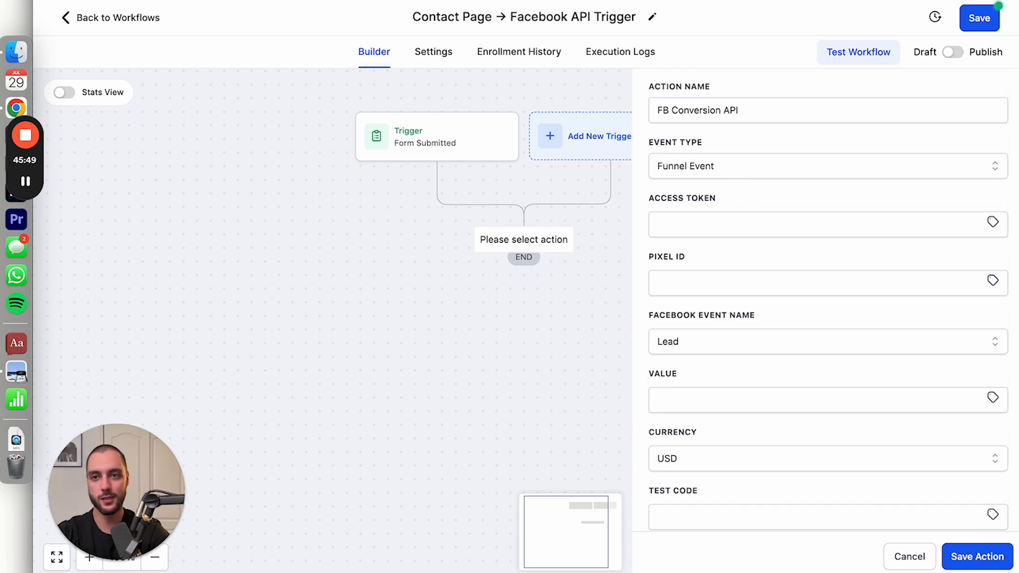
Switch to Meta's Data Sources and, in the TEN98 GHL dataset's Conversions API settings, generate an access token and copy it
{"action": "key", "text": "ctrl+Tab"}
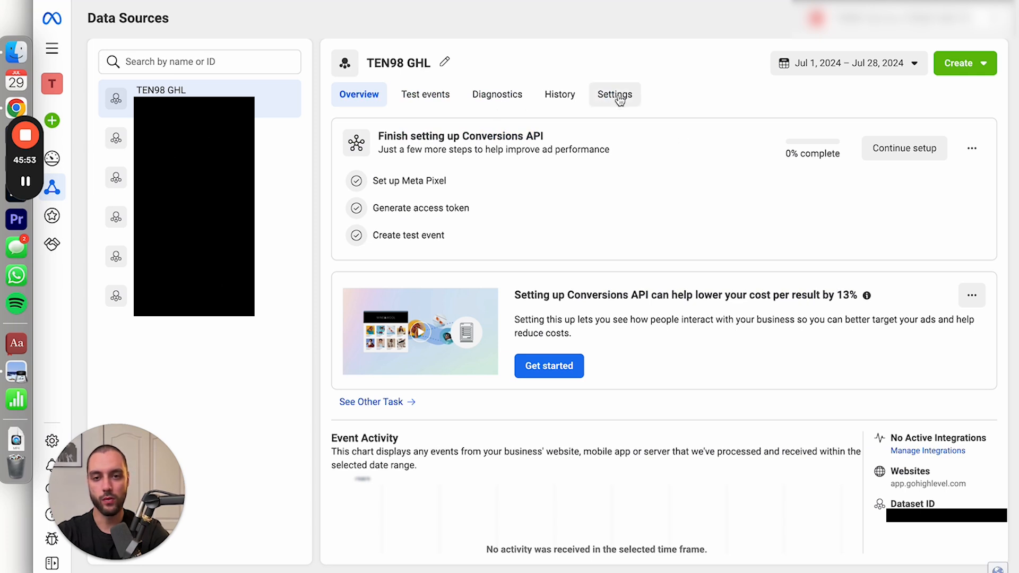
{"action": "left_click", "coordinate": [619, 101]}
{"action": "scroll", "coordinate": [567, 390], "scroll_direction": "down", "scroll_amount": 10}
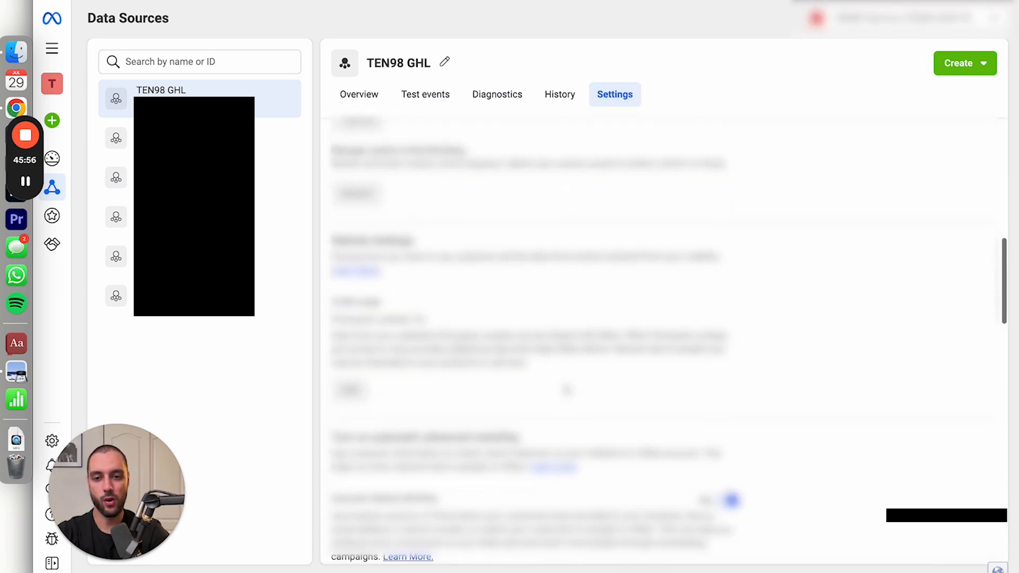
{"action": "scroll", "coordinate": [566, 390], "scroll_direction": "down", "scroll_amount": 6}
{"action": "scroll", "coordinate": [493, 389], "scroll_direction": "up", "scroll_amount": 3}
{"action": "mouse_move", "coordinate": [330, 190]}
{"action": "left_mouse_down"}
{"action": "mouse_move", "coordinate": [437, 189]}
{"action": "mouse_move", "coordinate": [326, 188]}
{"action": "left_mouse_up"}
{"action": "left_click", "coordinate": [339, 188]}
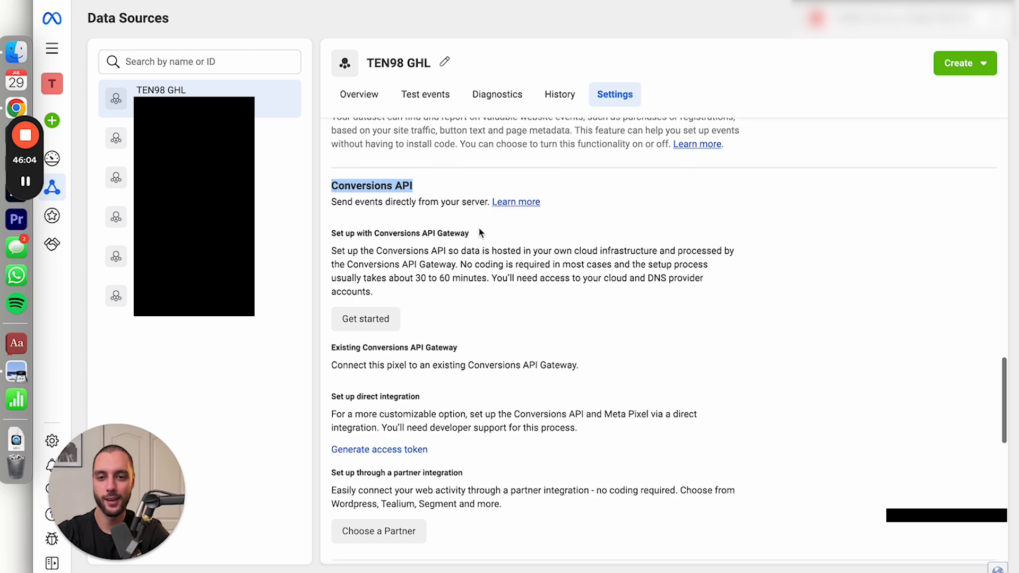
{"action": "scroll", "coordinate": [479, 228], "scroll_direction": "down", "scroll_amount": 3}
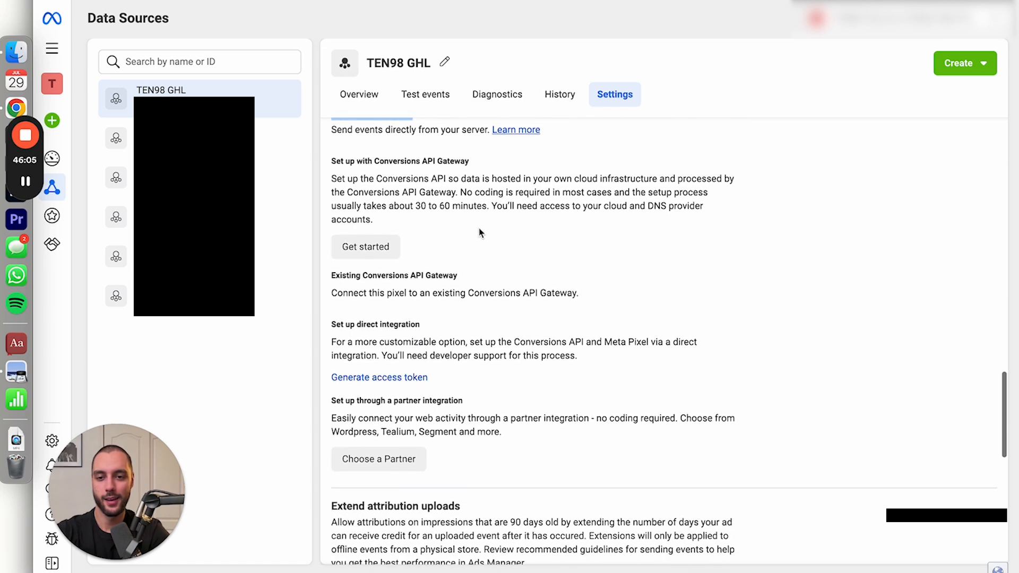
{"action": "left_click", "coordinate": [370, 374]}
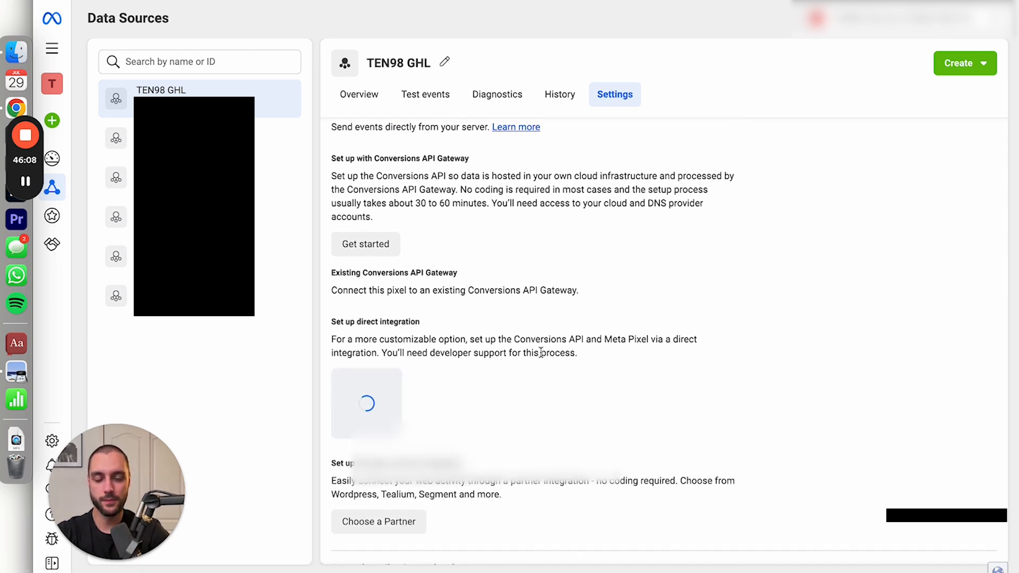
{"action": "left_click", "coordinate": [487, 451]}
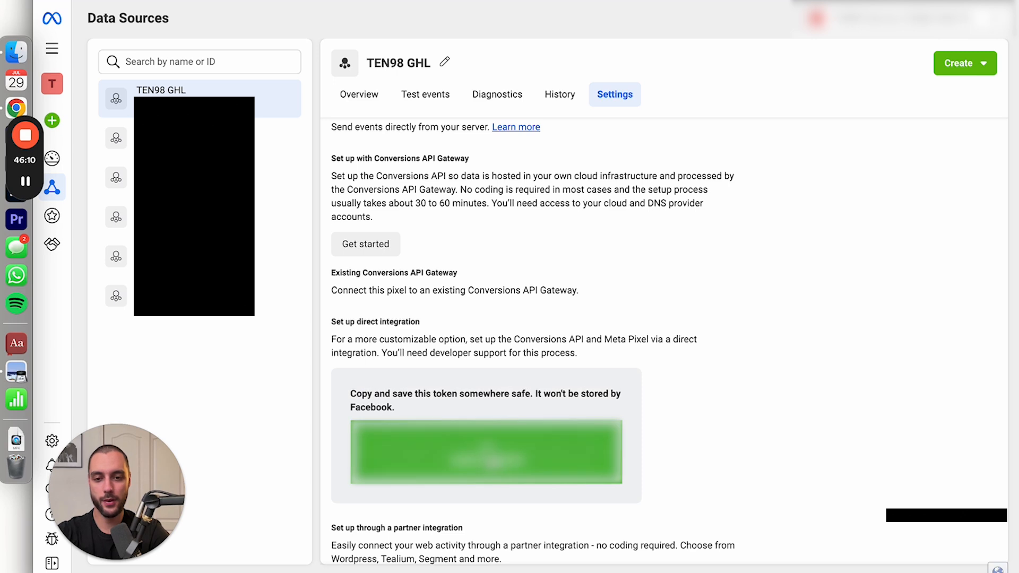
Return to the workflow and paste the copied access token into the Conversion API action's Access Token field
{"action": "key", "text": "ctrl+Tab"}
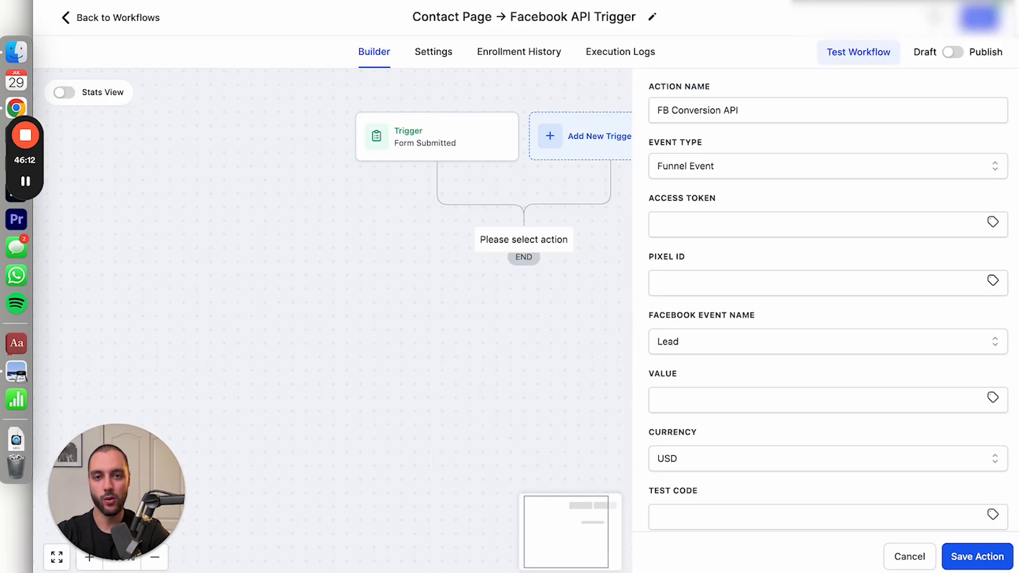
{"action": "left_click", "coordinate": [817, 223]}
{"action": "key", "text": "super+v"}
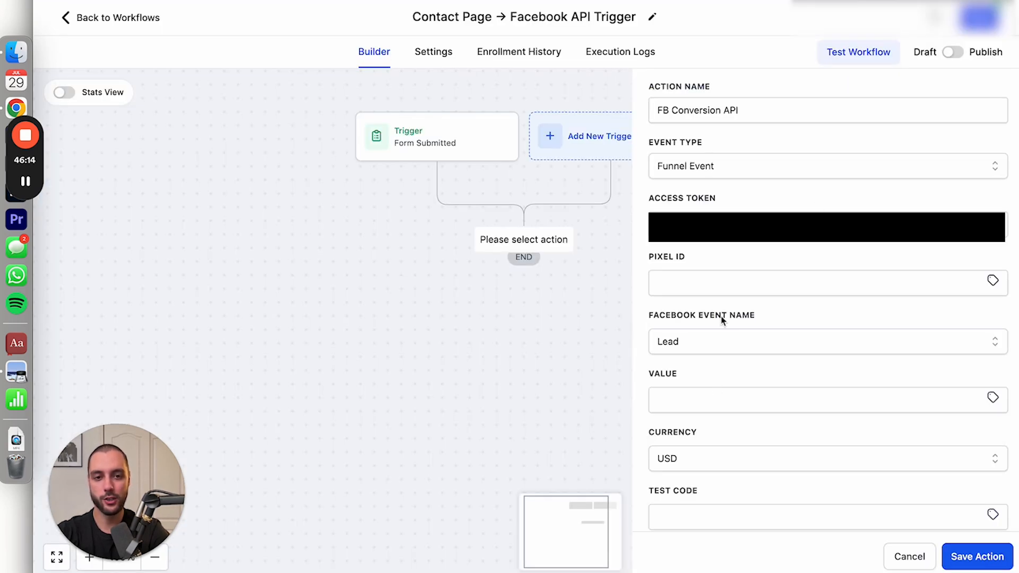
{"action": "left_click", "coordinate": [756, 225]}
{"action": "key", "text": "super+v"}
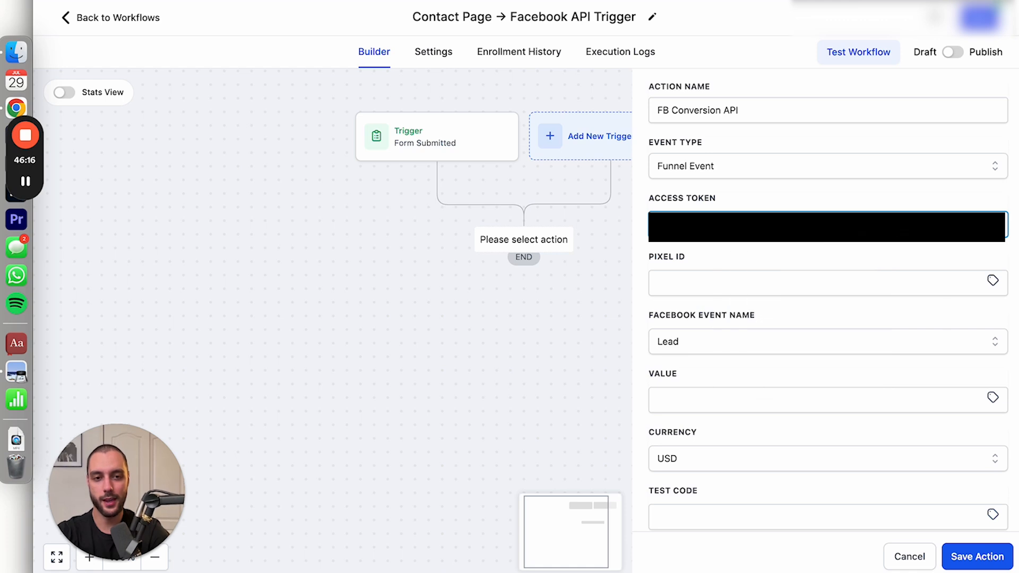
{"action": "left_click", "coordinate": [783, 199]}
{"action": "scroll", "coordinate": [783, 202], "scroll_direction": "up", "scroll_amount": 1}
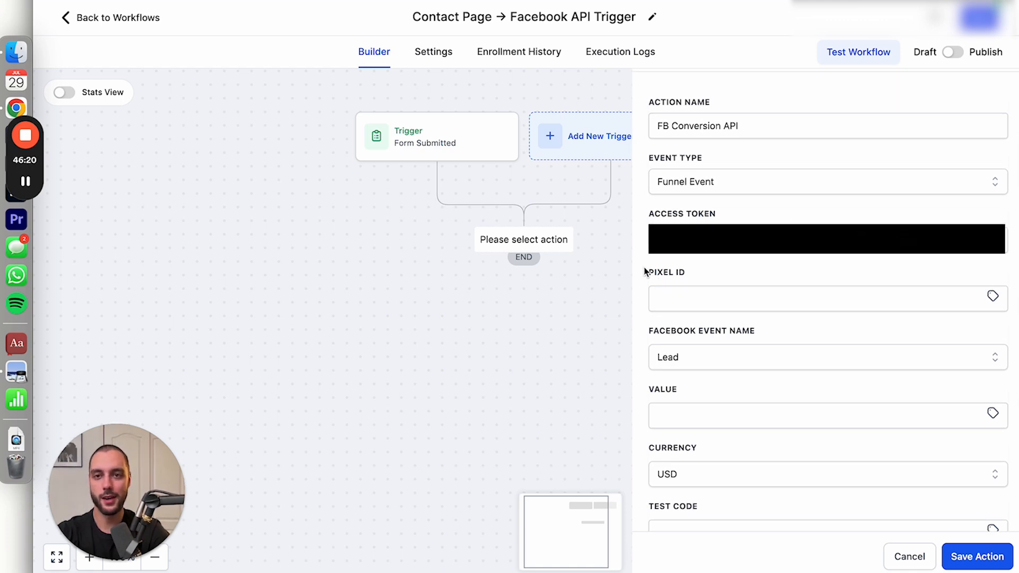
Copy the Dataset ID from the TEN98 GHL dataset's settings and paste it into the workflow action's Pixel ID field
{"action": "left_click", "coordinate": [233, 1]}
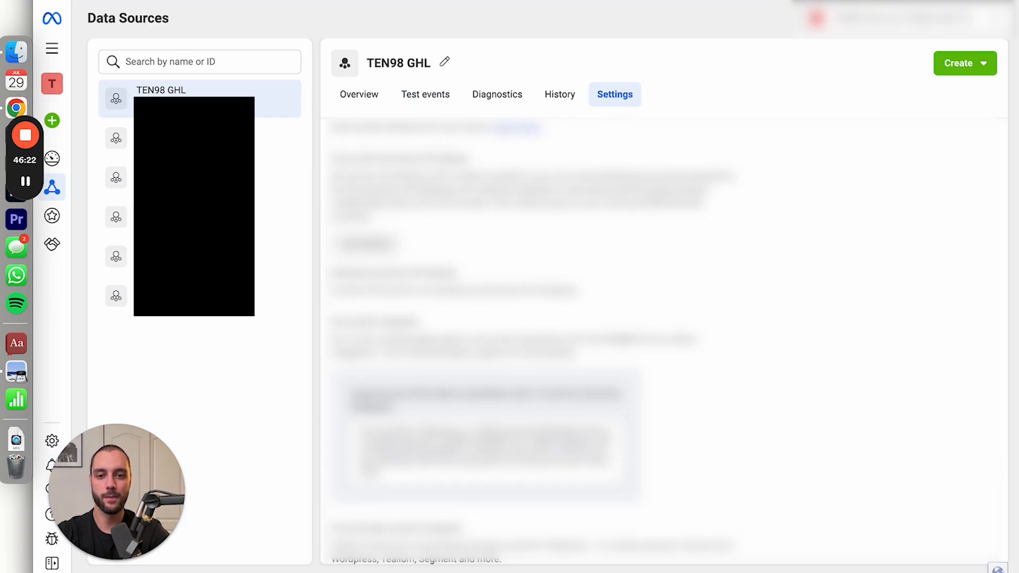
{"action": "scroll", "coordinate": [663, 340], "scroll_direction": "up", "scroll_amount": 15}
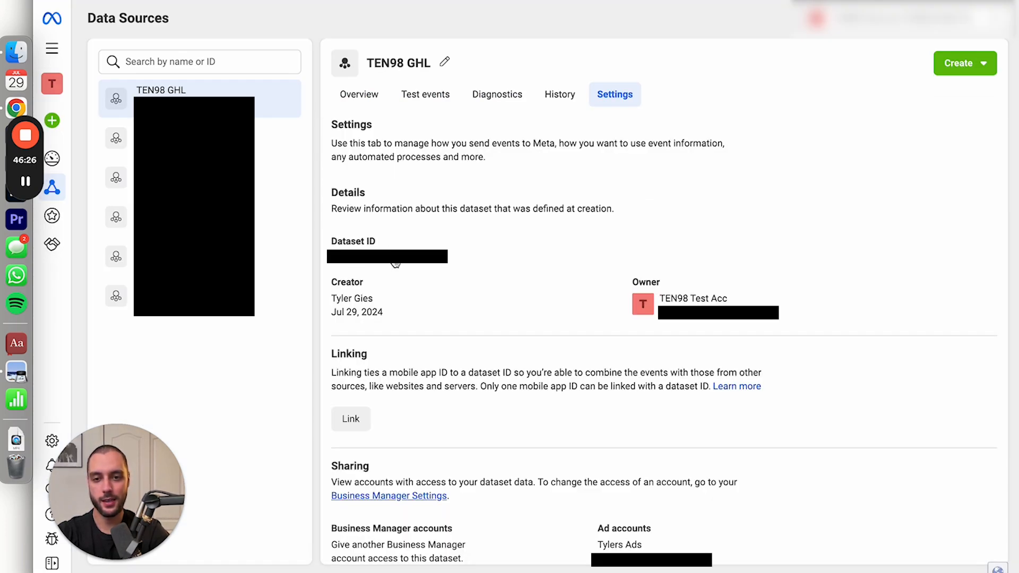
{"action": "left_click", "coordinate": [396, 264]}
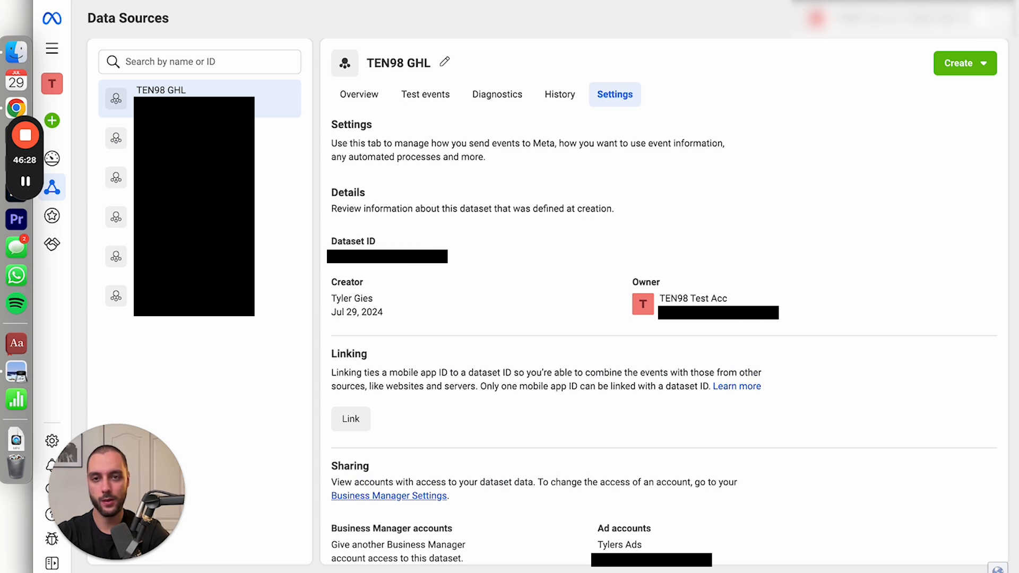
{"action": "key", "text": "ctrl+shift+Tab"}
{"action": "left_click", "coordinate": [839, 310]}
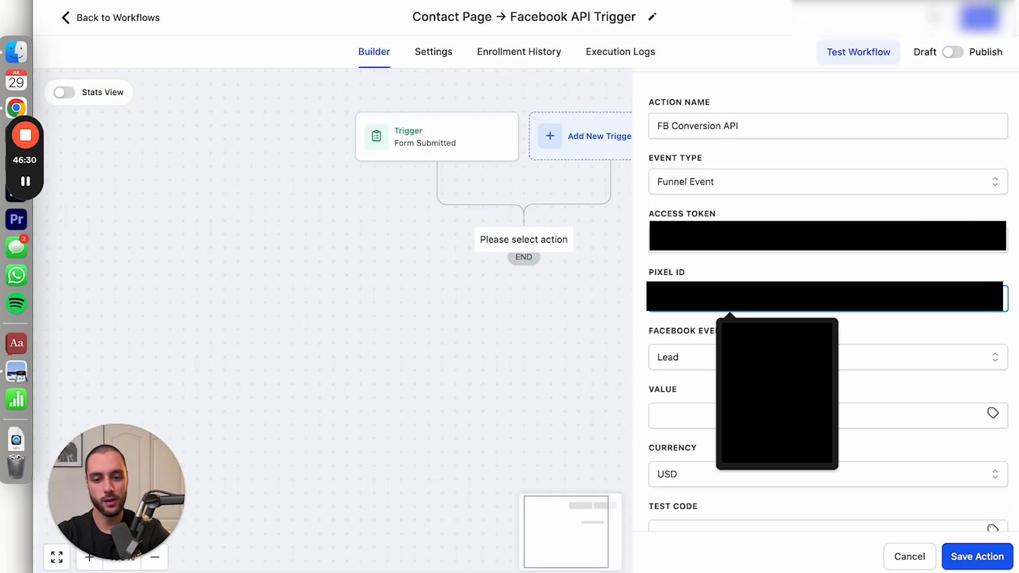
{"action": "key", "text": "super+v"}
{"action": "left_click", "coordinate": [825, 270]}
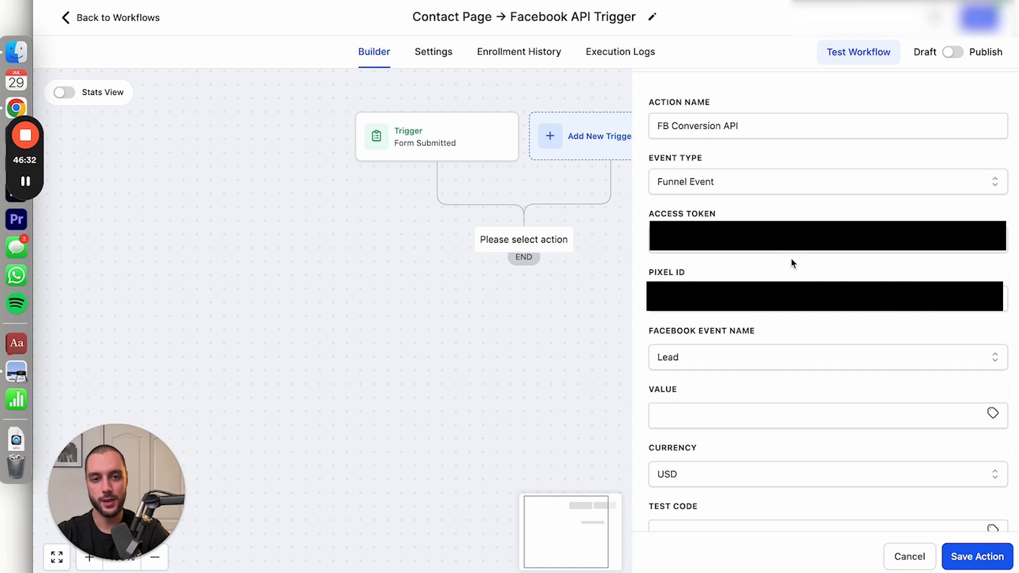
Set the Facebook event name to Contact and the currency to CAD, and save the Conversion API action
{"action": "scroll", "coordinate": [837, 265], "scroll_direction": "down", "scroll_amount": 2}
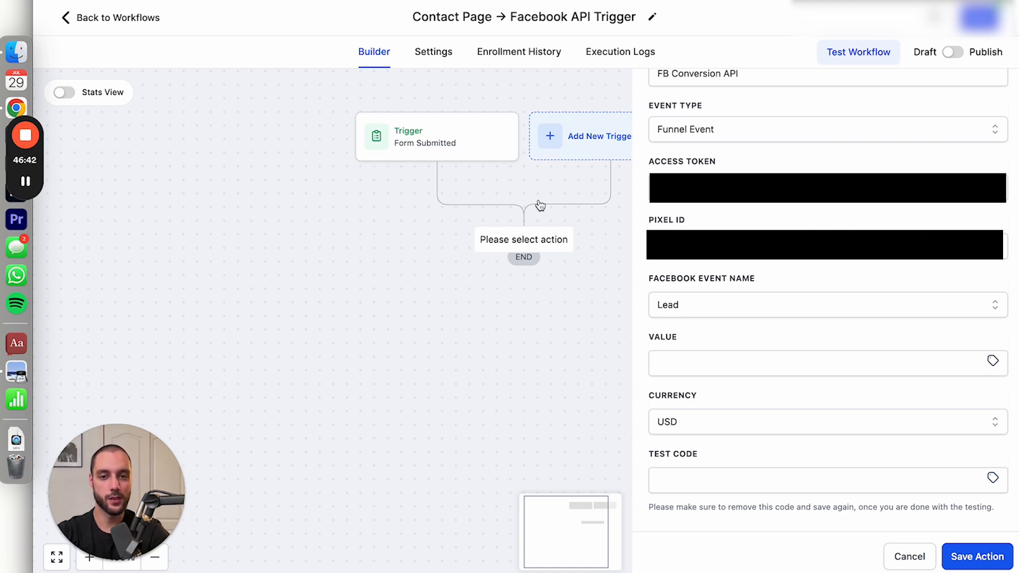
{"action": "left_click", "coordinate": [685, 307]}
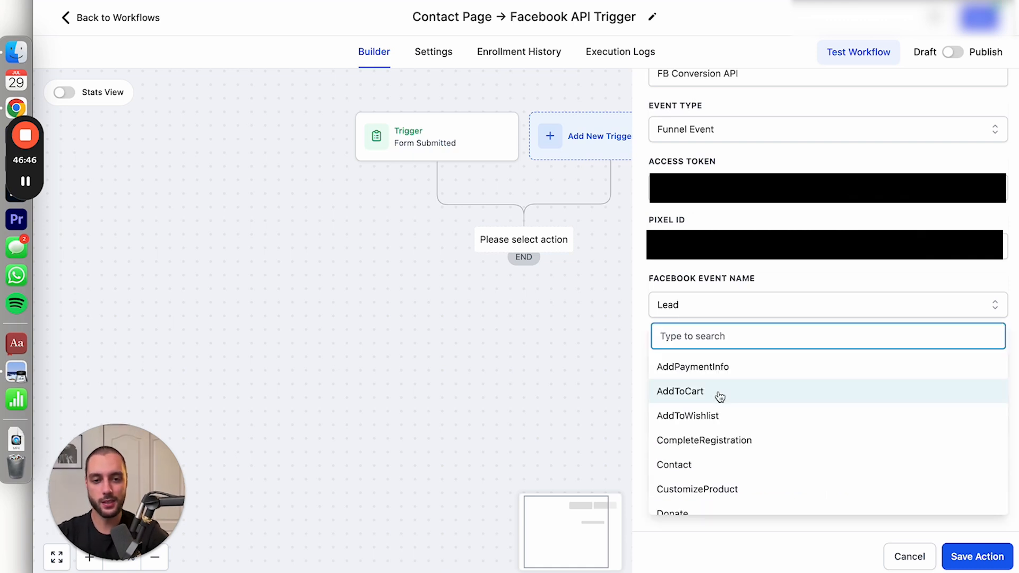
{"action": "left_click", "coordinate": [675, 466]}
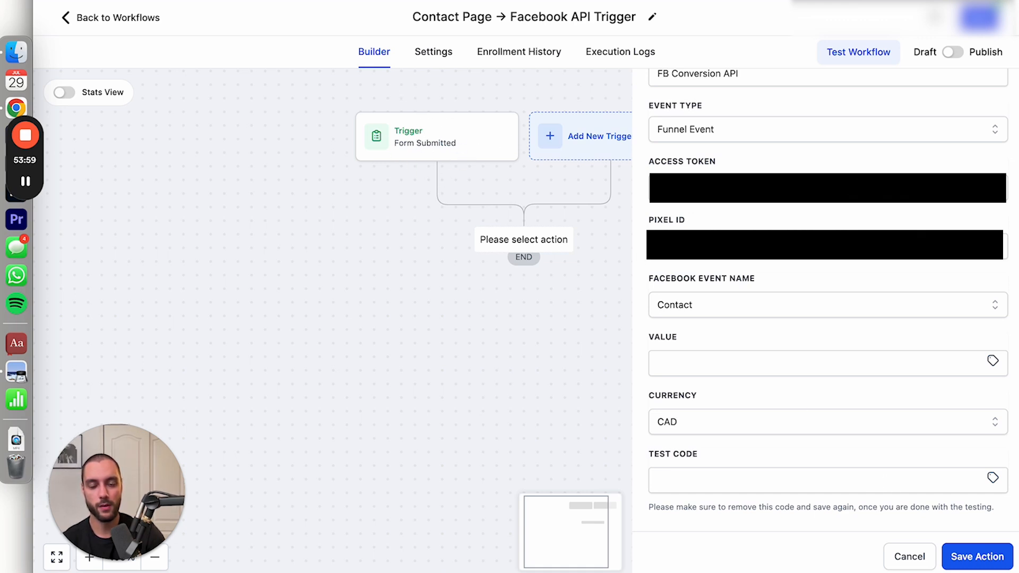
{"action": "left_click", "coordinate": [975, 556]}
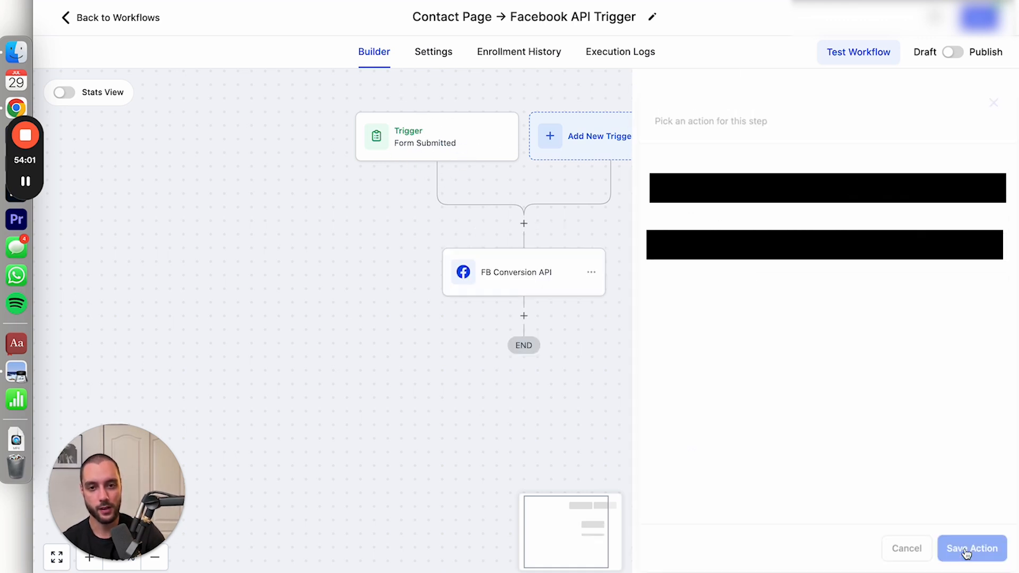
Set the Contact Page → Facebook API Trigger workflow to Publish, save it, and return to the workflows list
{"action": "left_click", "coordinate": [952, 52]}
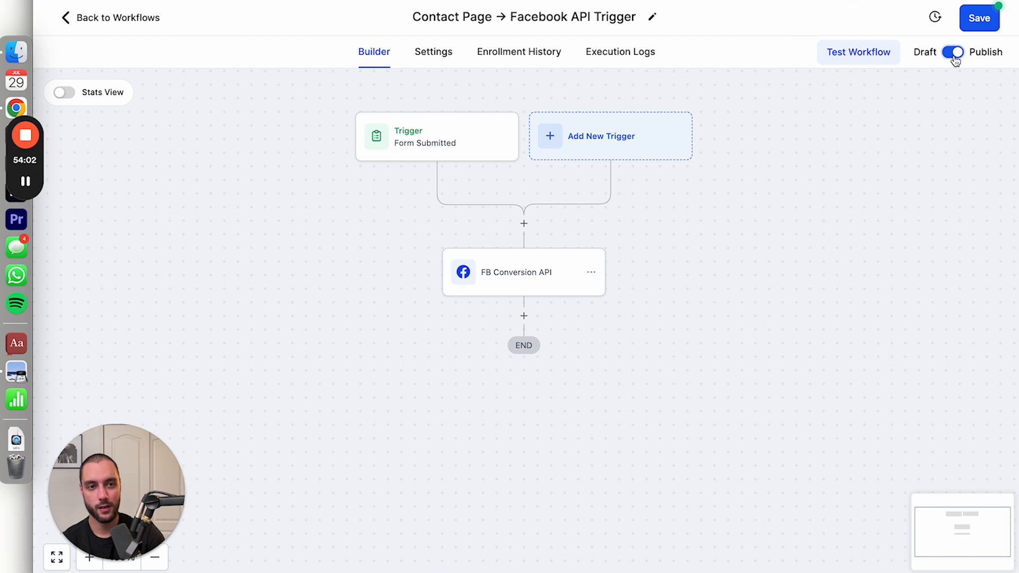
{"action": "left_click", "coordinate": [978, 19]}
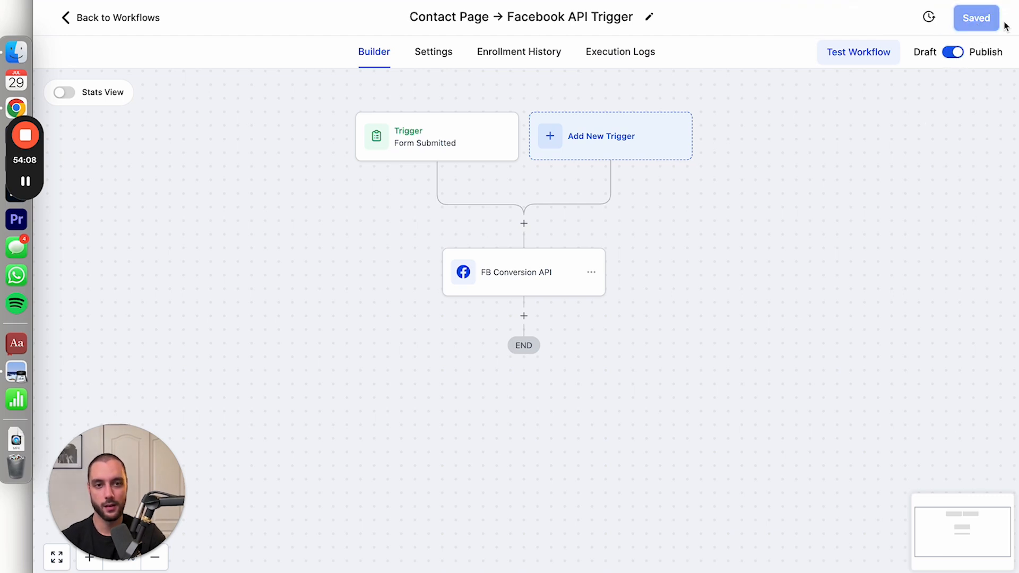
{"action": "left_click", "coordinate": [142, 21]}
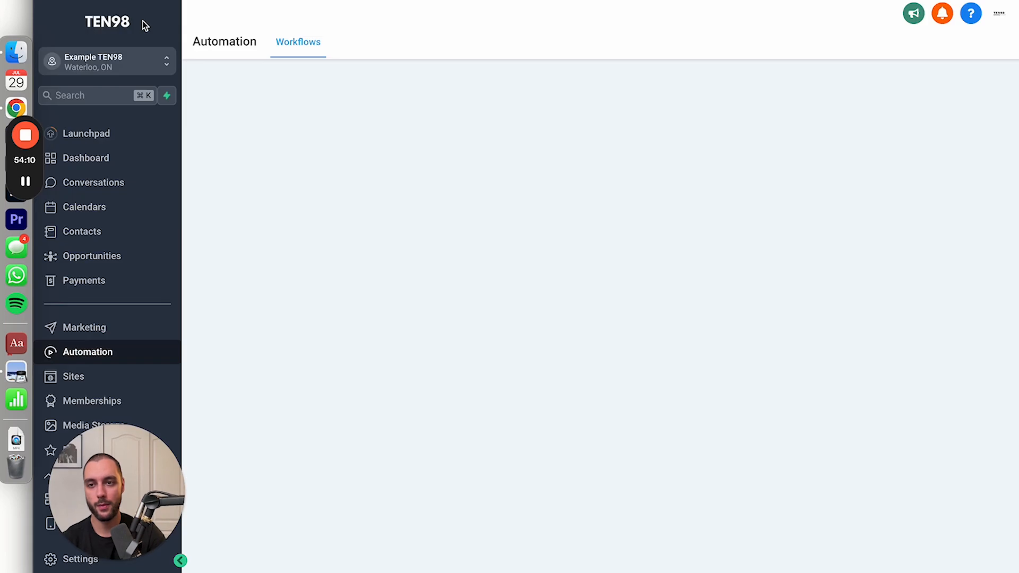